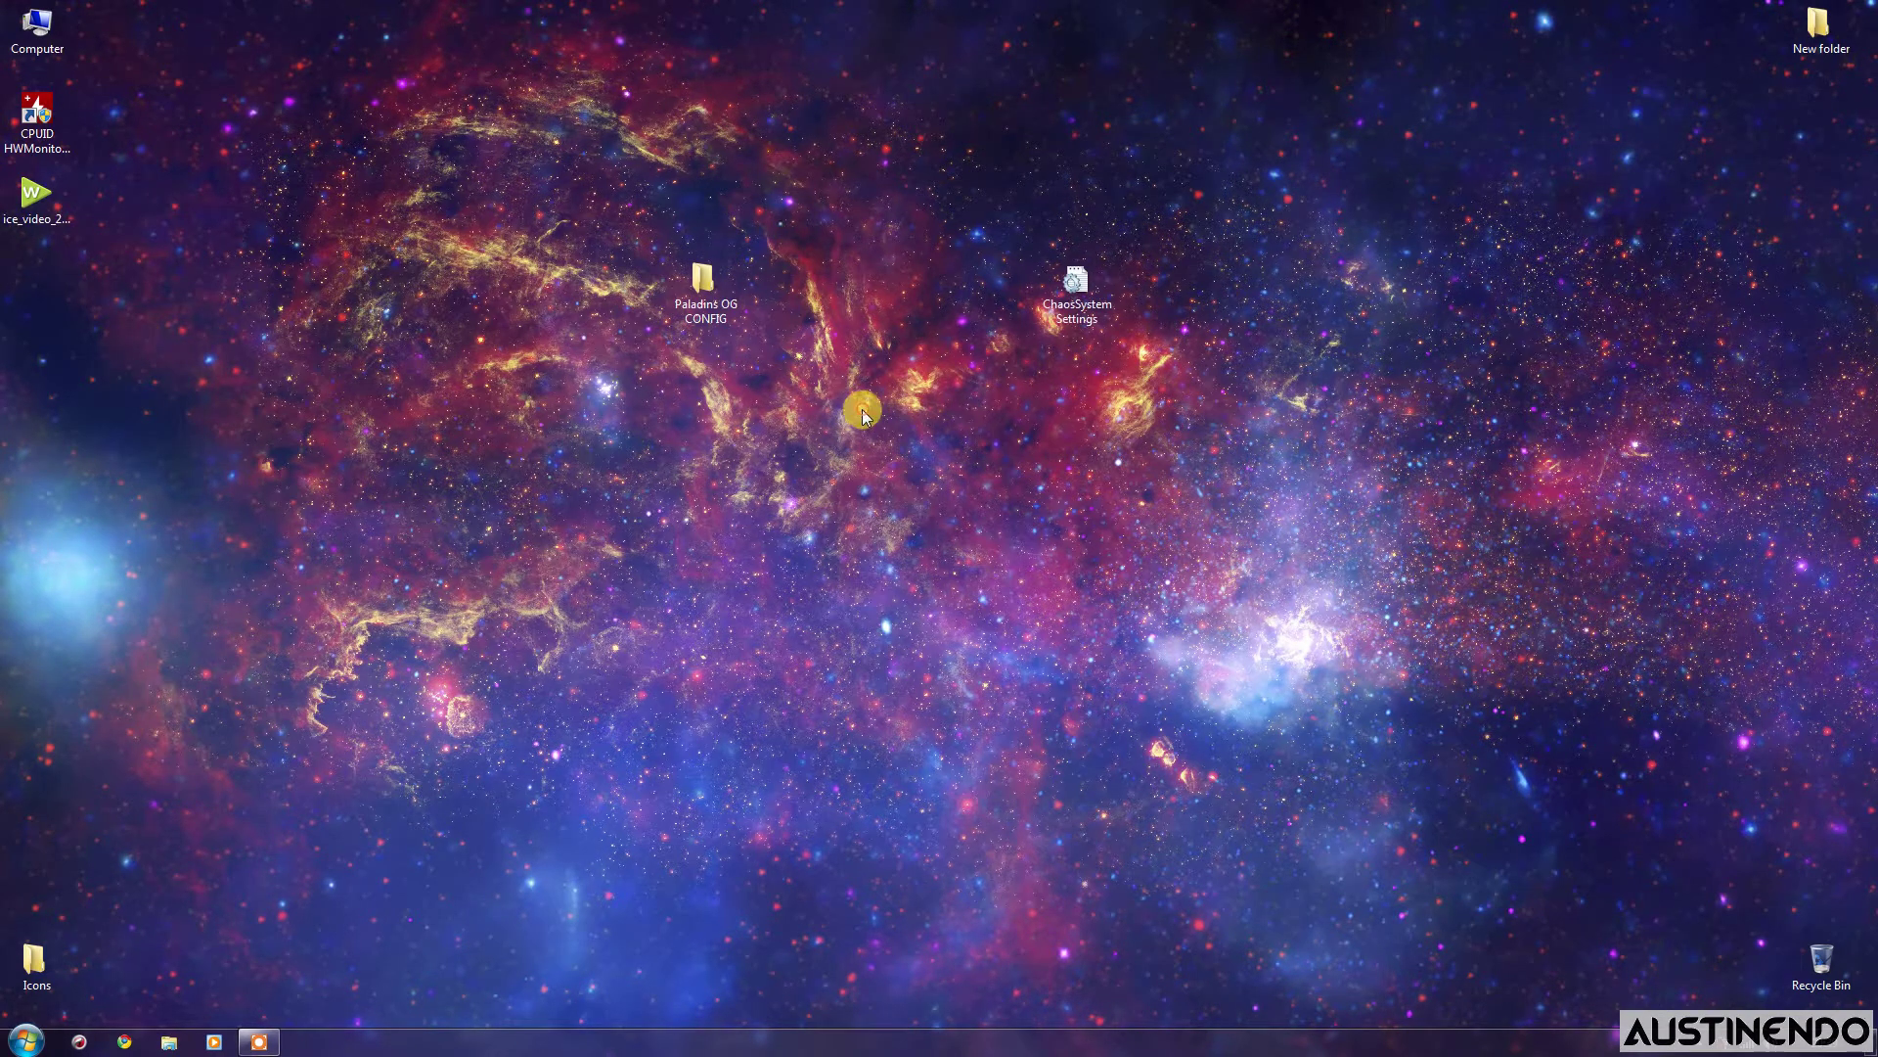
Refresh the desktop from its right-click menu.
{"action": "right_click", "coordinate": [861, 409]}
{"action": "left_click", "coordinate": [917, 468]}
{"action": "right_click", "coordinate": [393, 378]}
{"action": "left_click", "coordinate": [454, 421]}
{"action": "right_click", "coordinate": [454, 354]}
{"action": "left_click", "coordinate": [509, 405]}
Browse from Computer to Documents\My Games\paladinslive\ChaosGame\Config, refresh it, and select ChaosSystemSettings.
{"action": "double_click", "coordinate": [37, 29]}
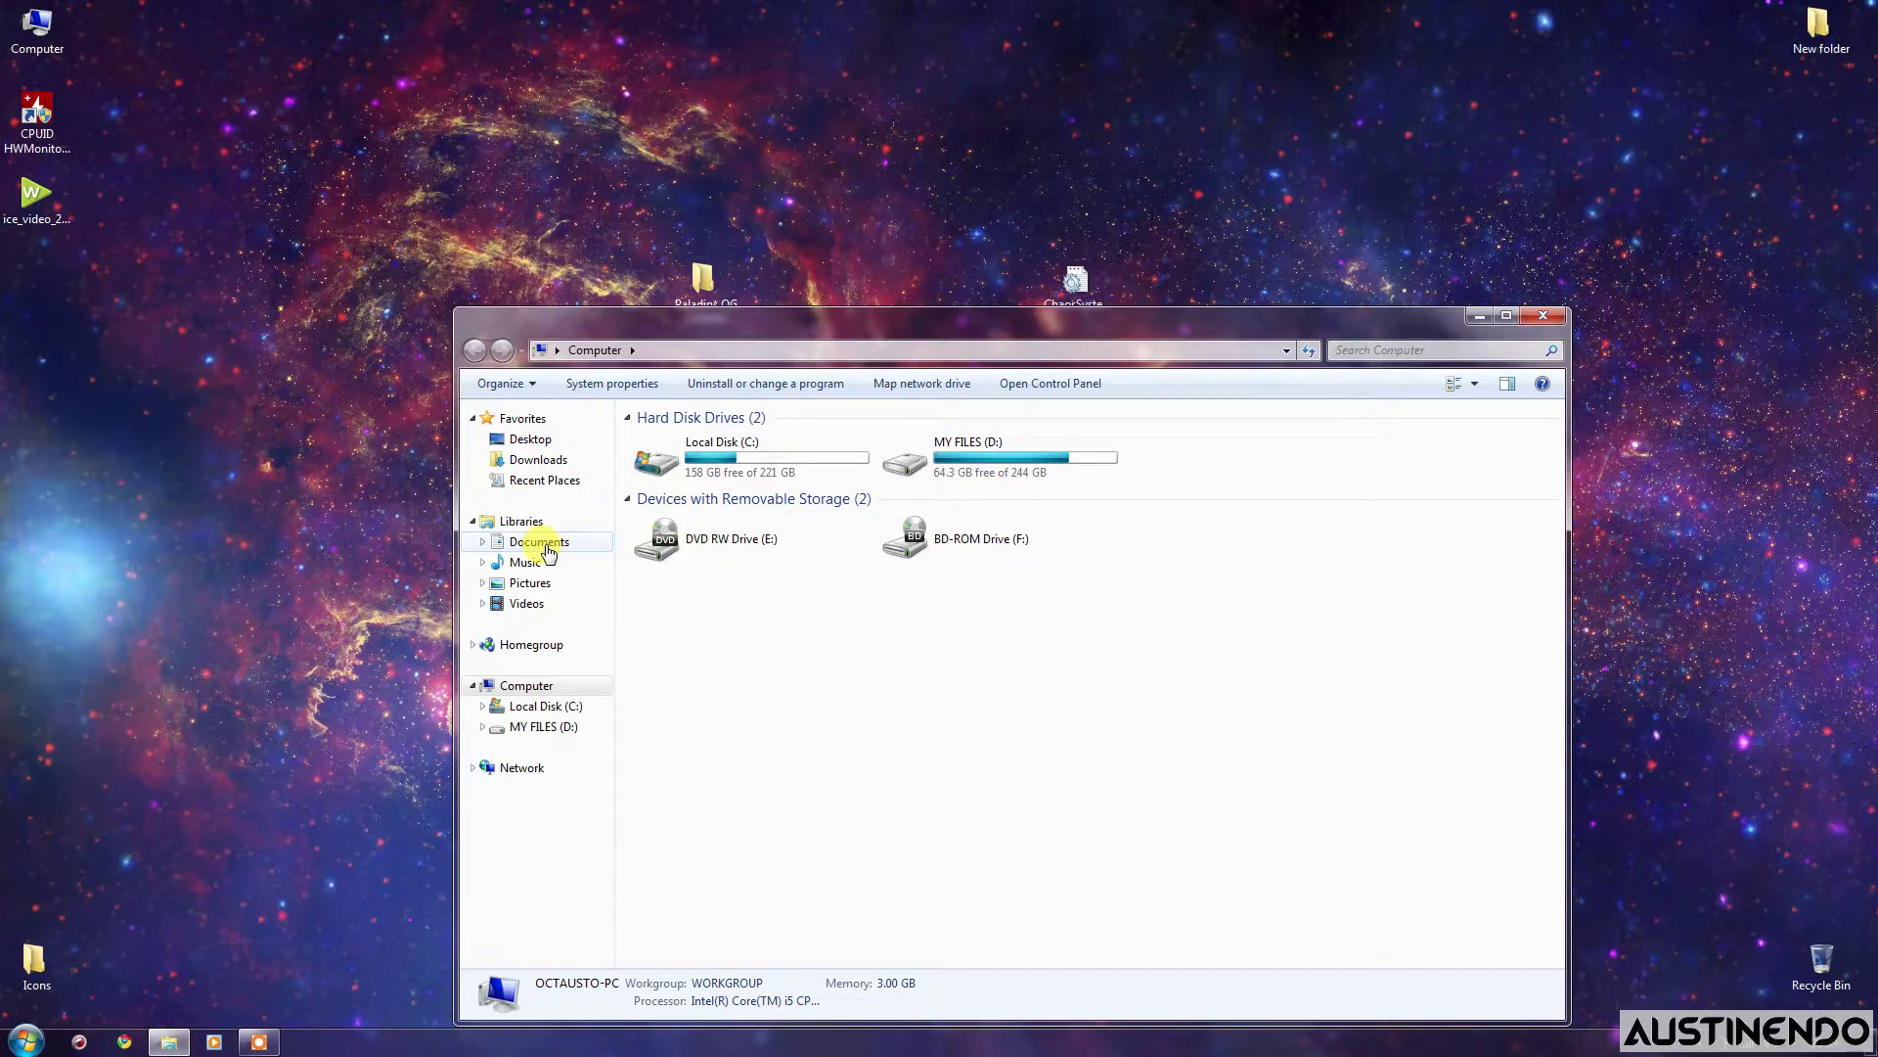
{"action": "left_click", "coordinate": [546, 546]}
{"action": "double_click", "coordinate": [703, 544]}
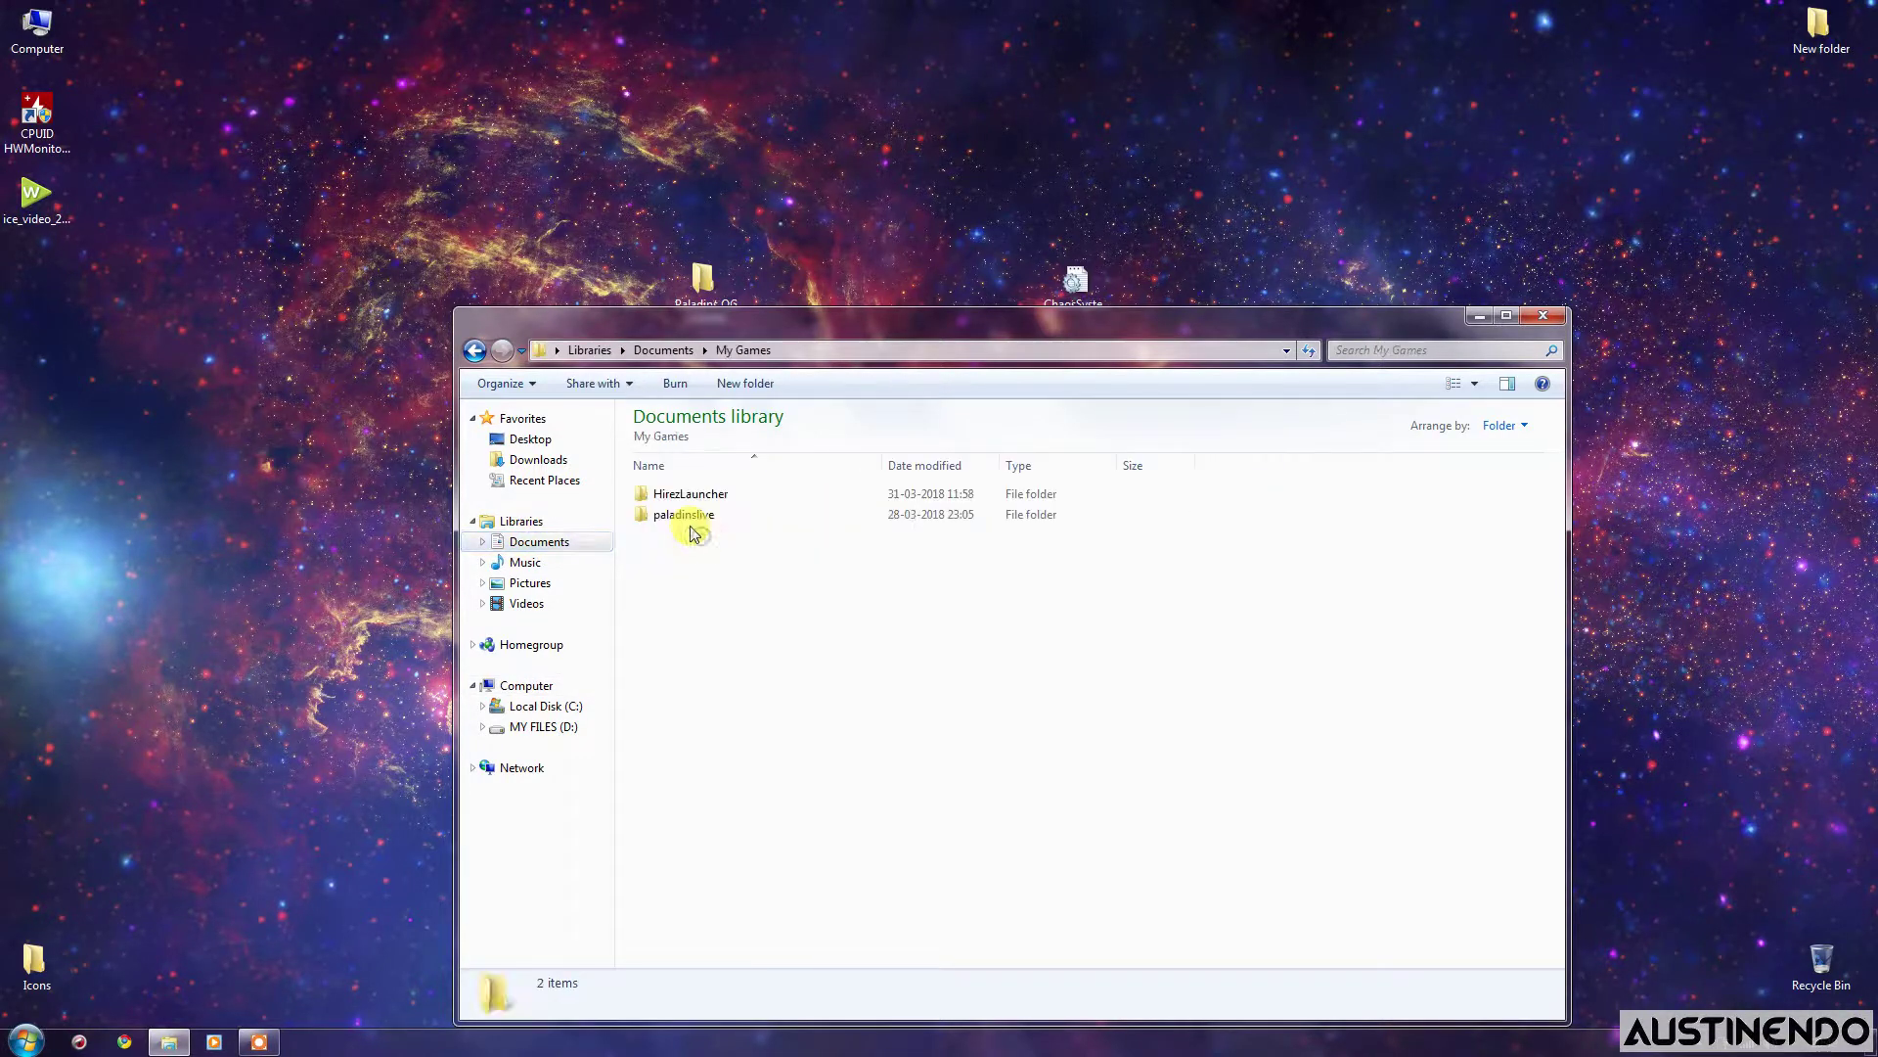
{"action": "double_click", "coordinate": [684, 518]}
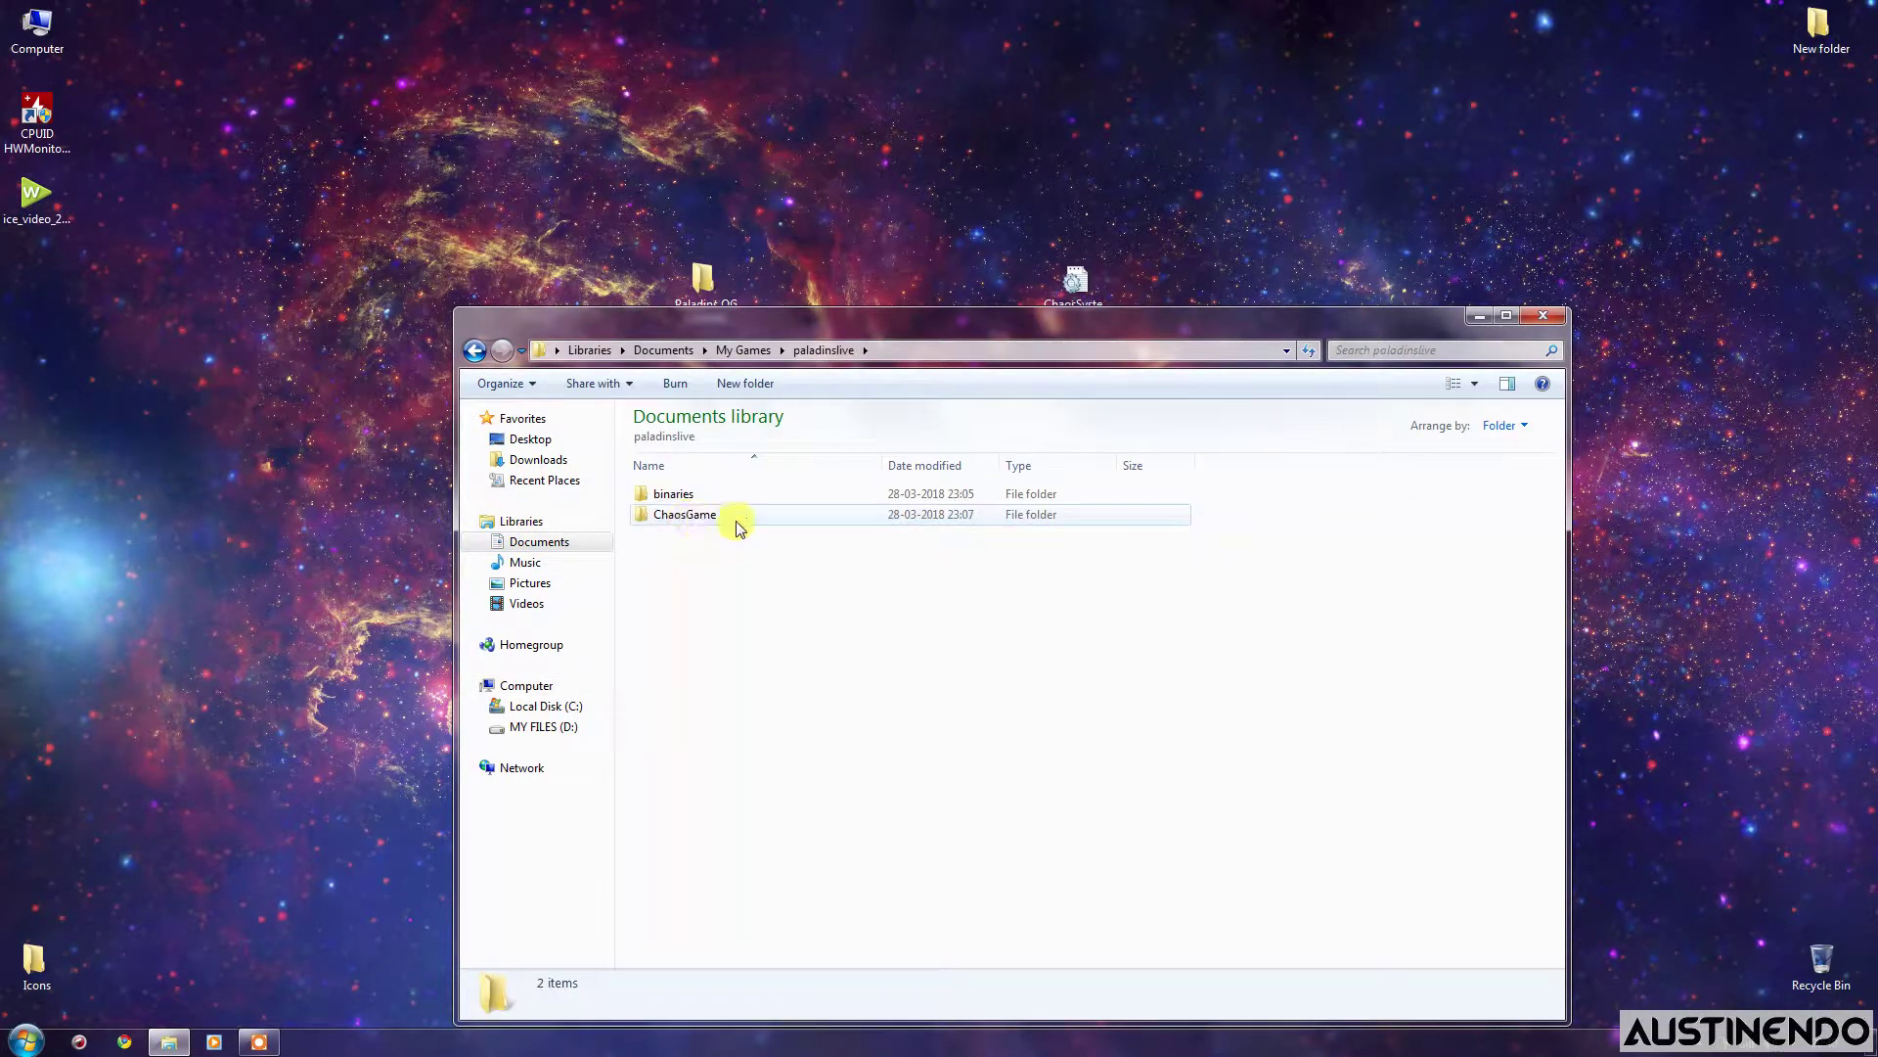
{"action": "double_click", "coordinate": [729, 517]}
{"action": "double_click", "coordinate": [717, 516]}
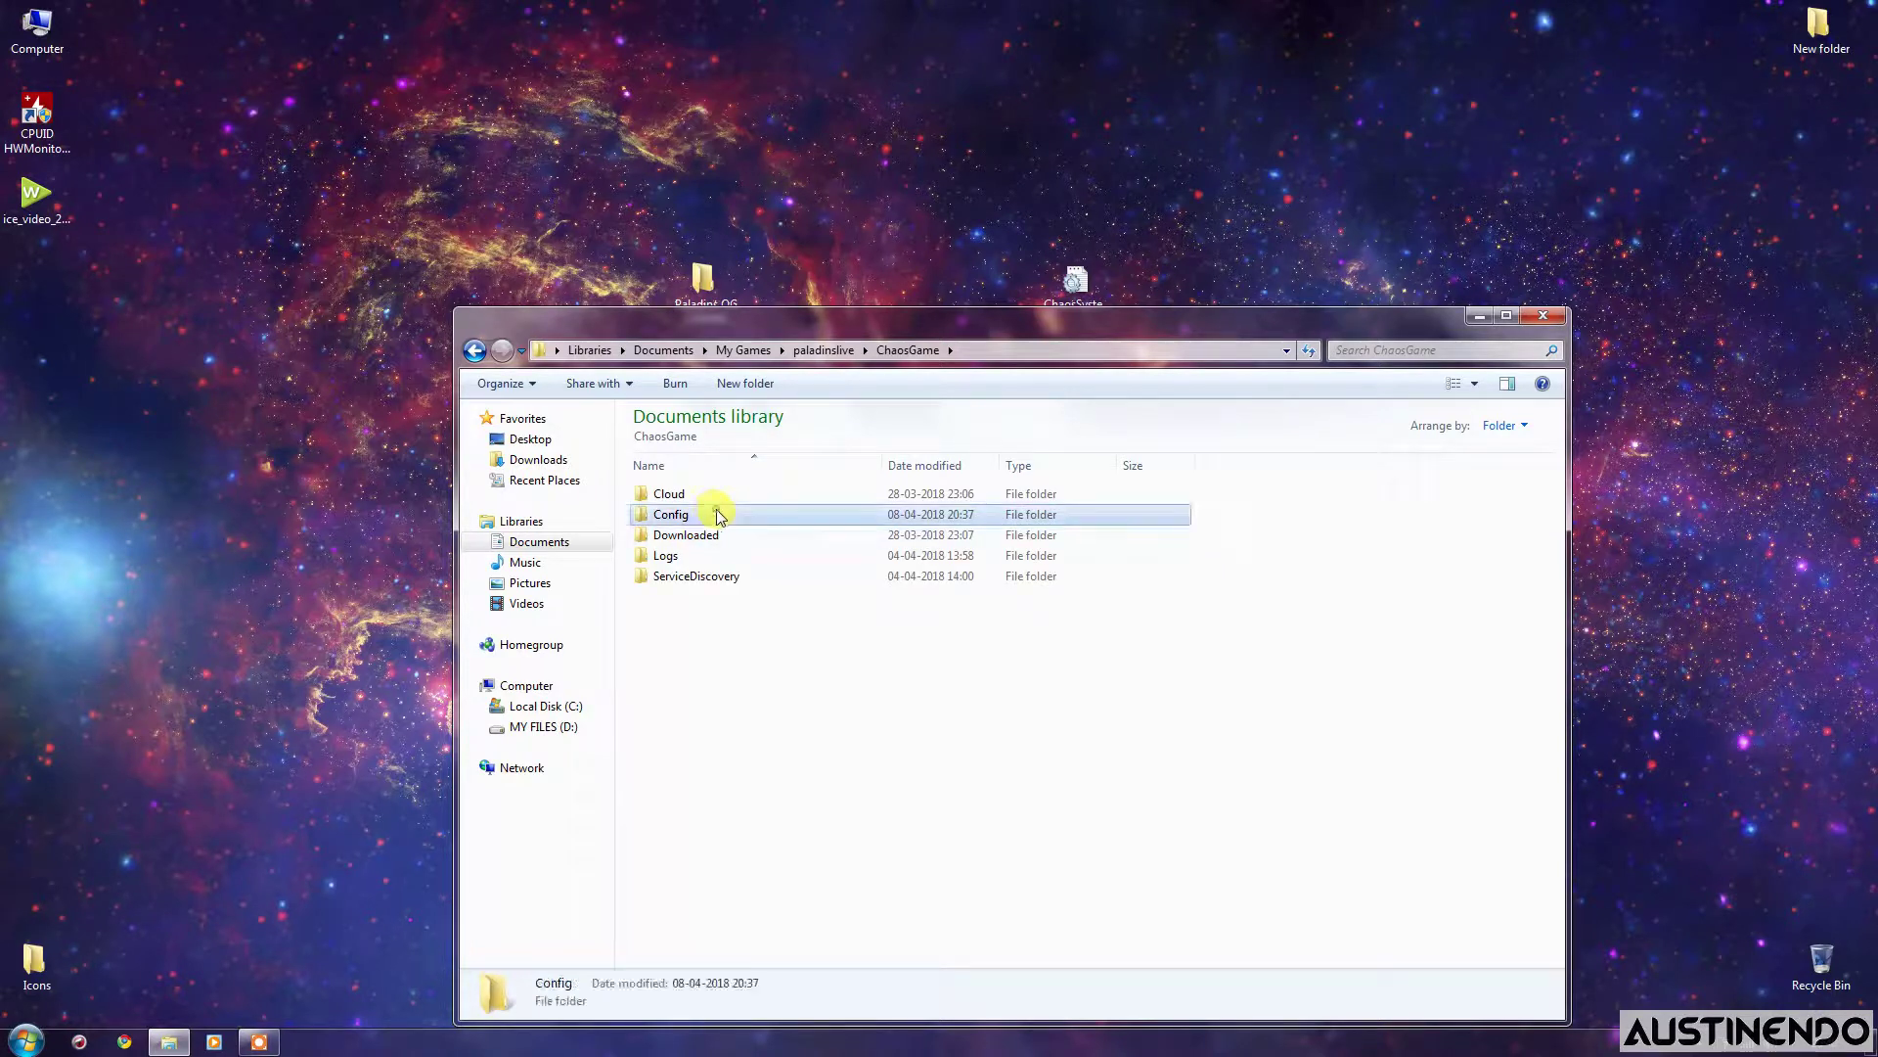
{"action": "right_click", "coordinate": [1240, 696]}
{"action": "left_click", "coordinate": [1301, 801]}
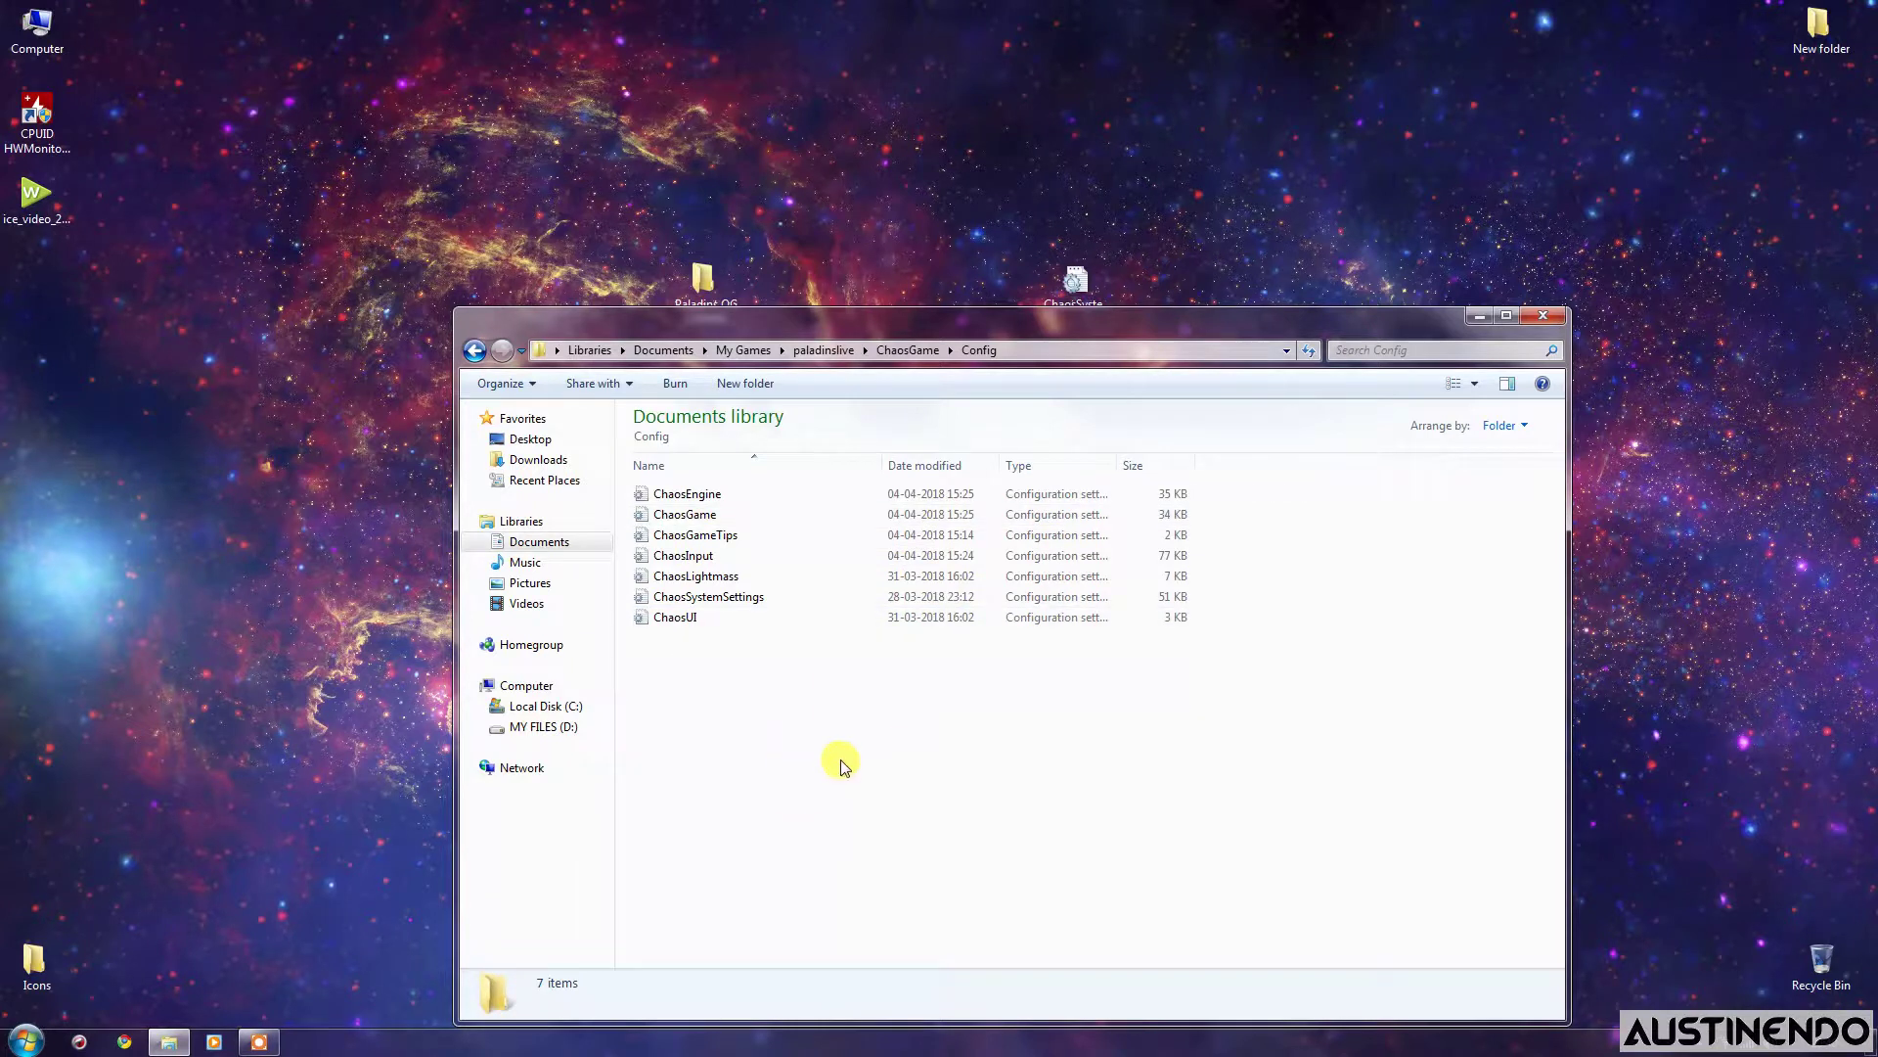
{"action": "left_click", "coordinate": [721, 602]}
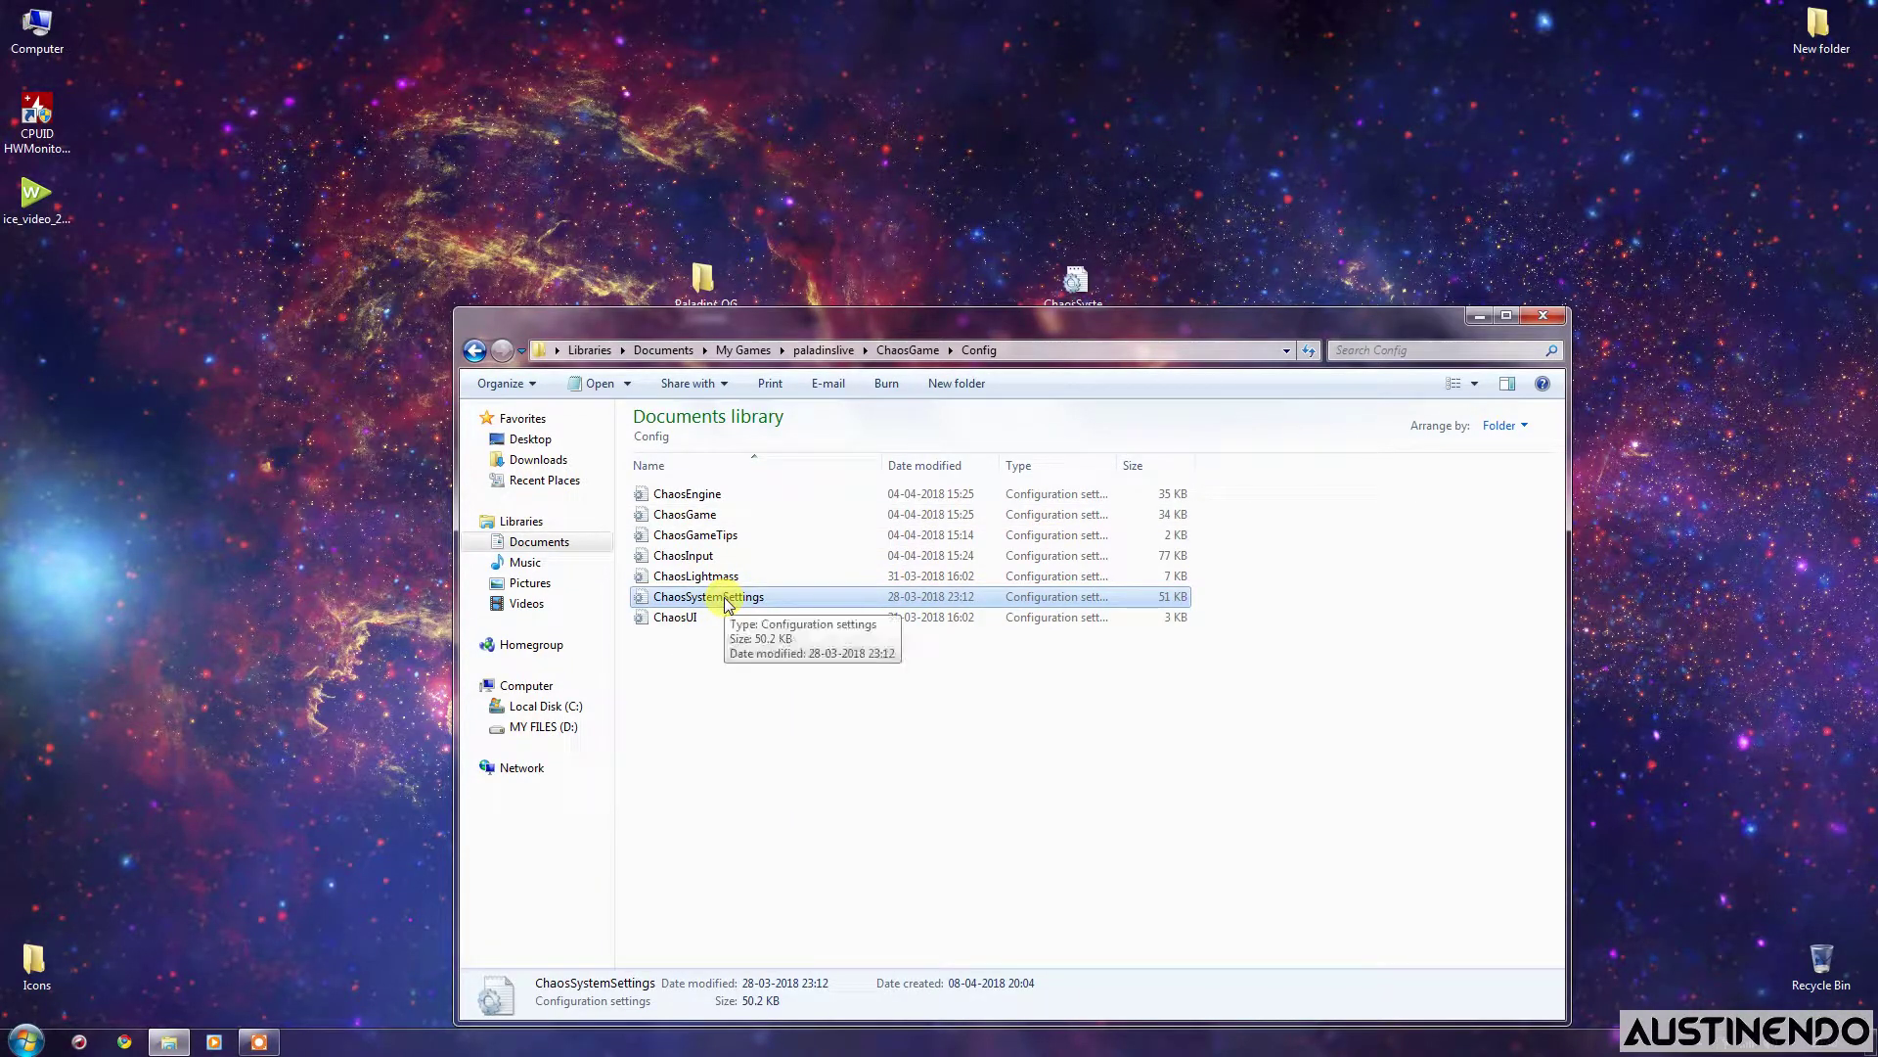
Open ChaosSystemSettings in Notepad, skim its entries, and move the Config window to the right.
{"action": "double_click", "coordinate": [721, 600]}
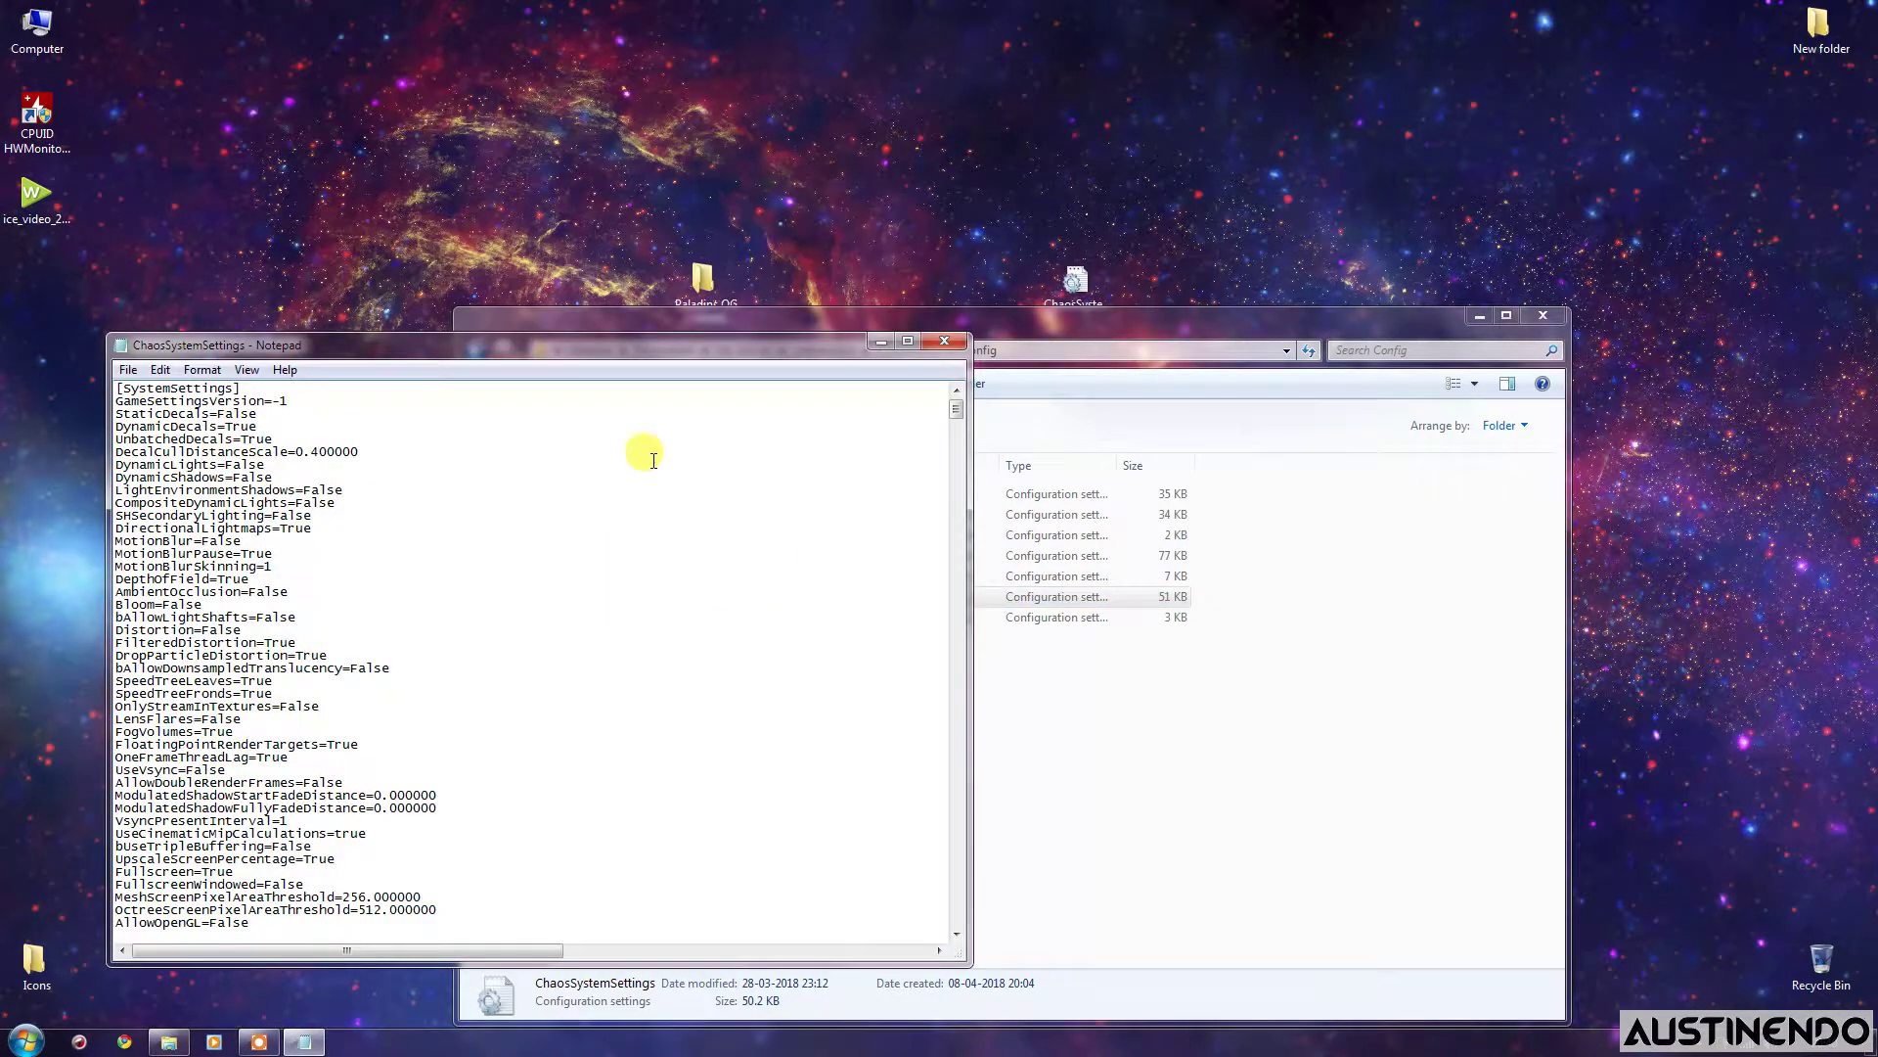
{"action": "scroll", "coordinate": [225, 540], "scroll_direction": "down", "scroll_amount": 2}
{"action": "scroll", "coordinate": [280, 549], "scroll_direction": "up", "scroll_amount": 2}
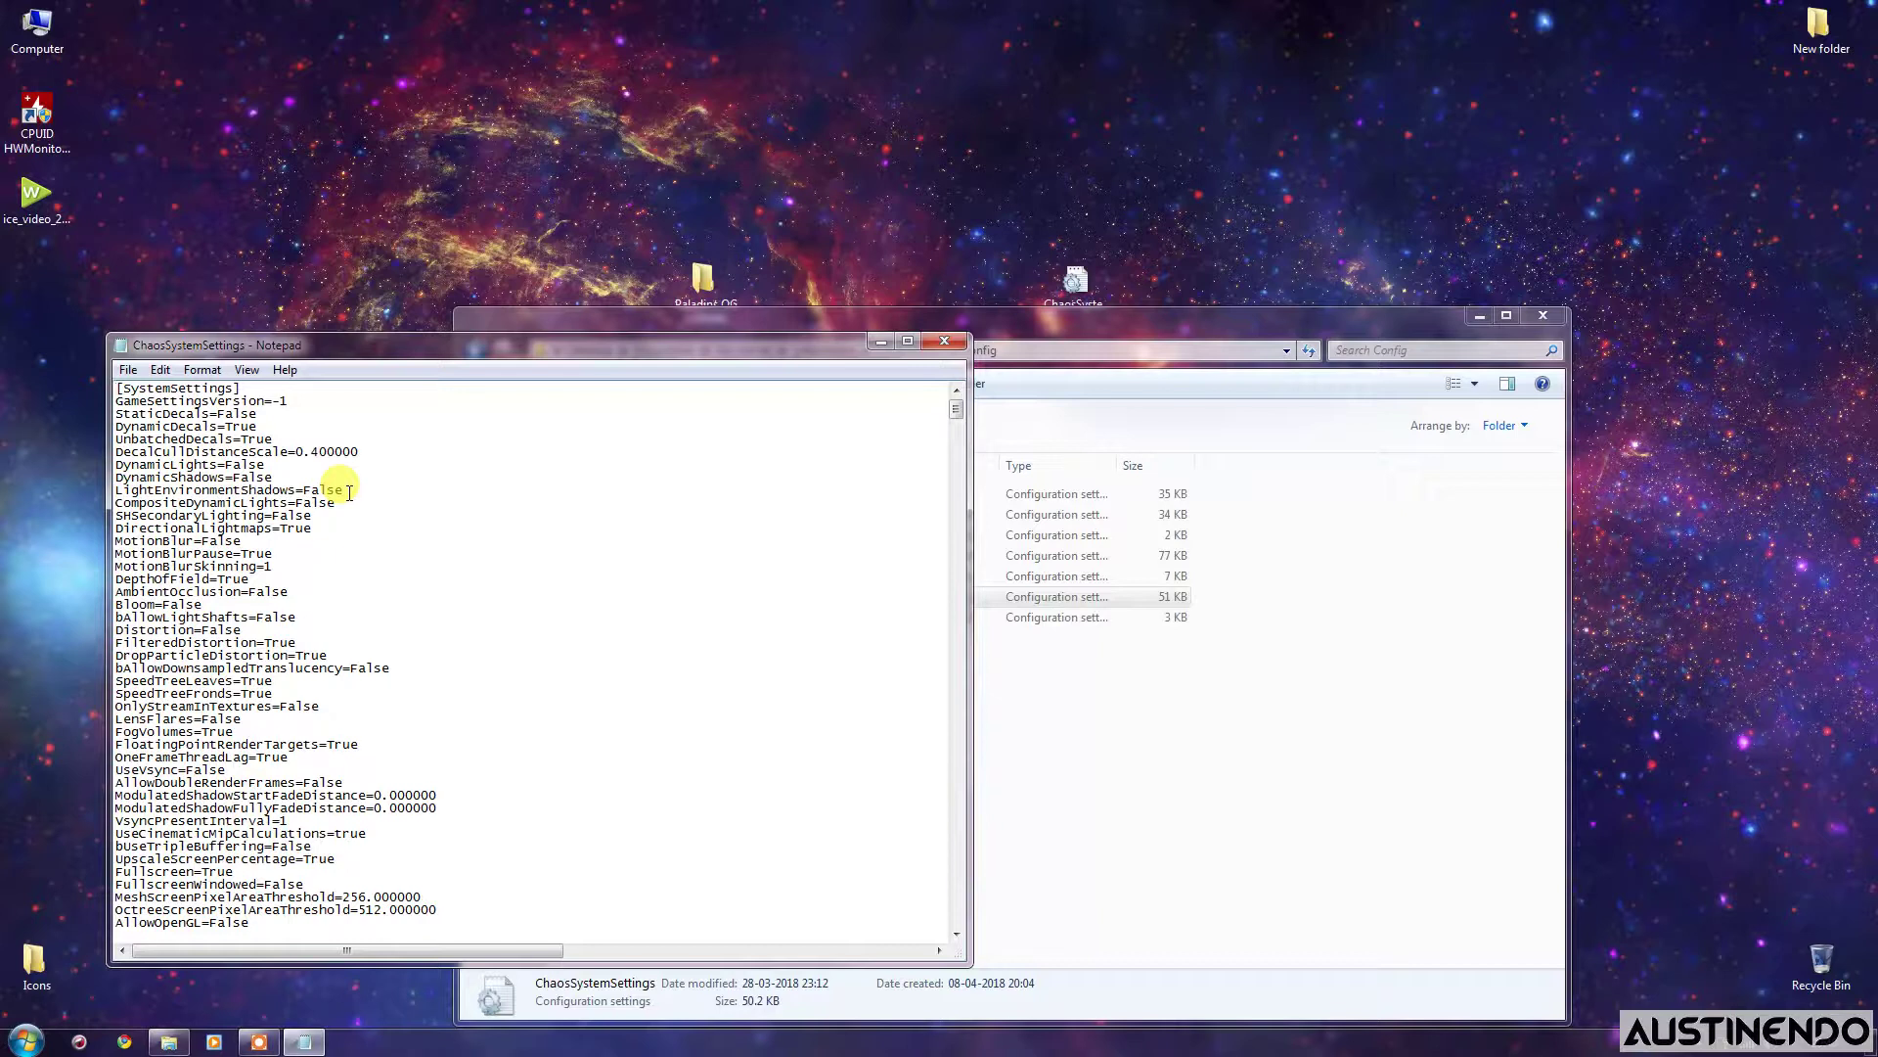
{"action": "left_click_drag", "start_coordinate": [1395, 327], "coordinate": [1635, 329]}
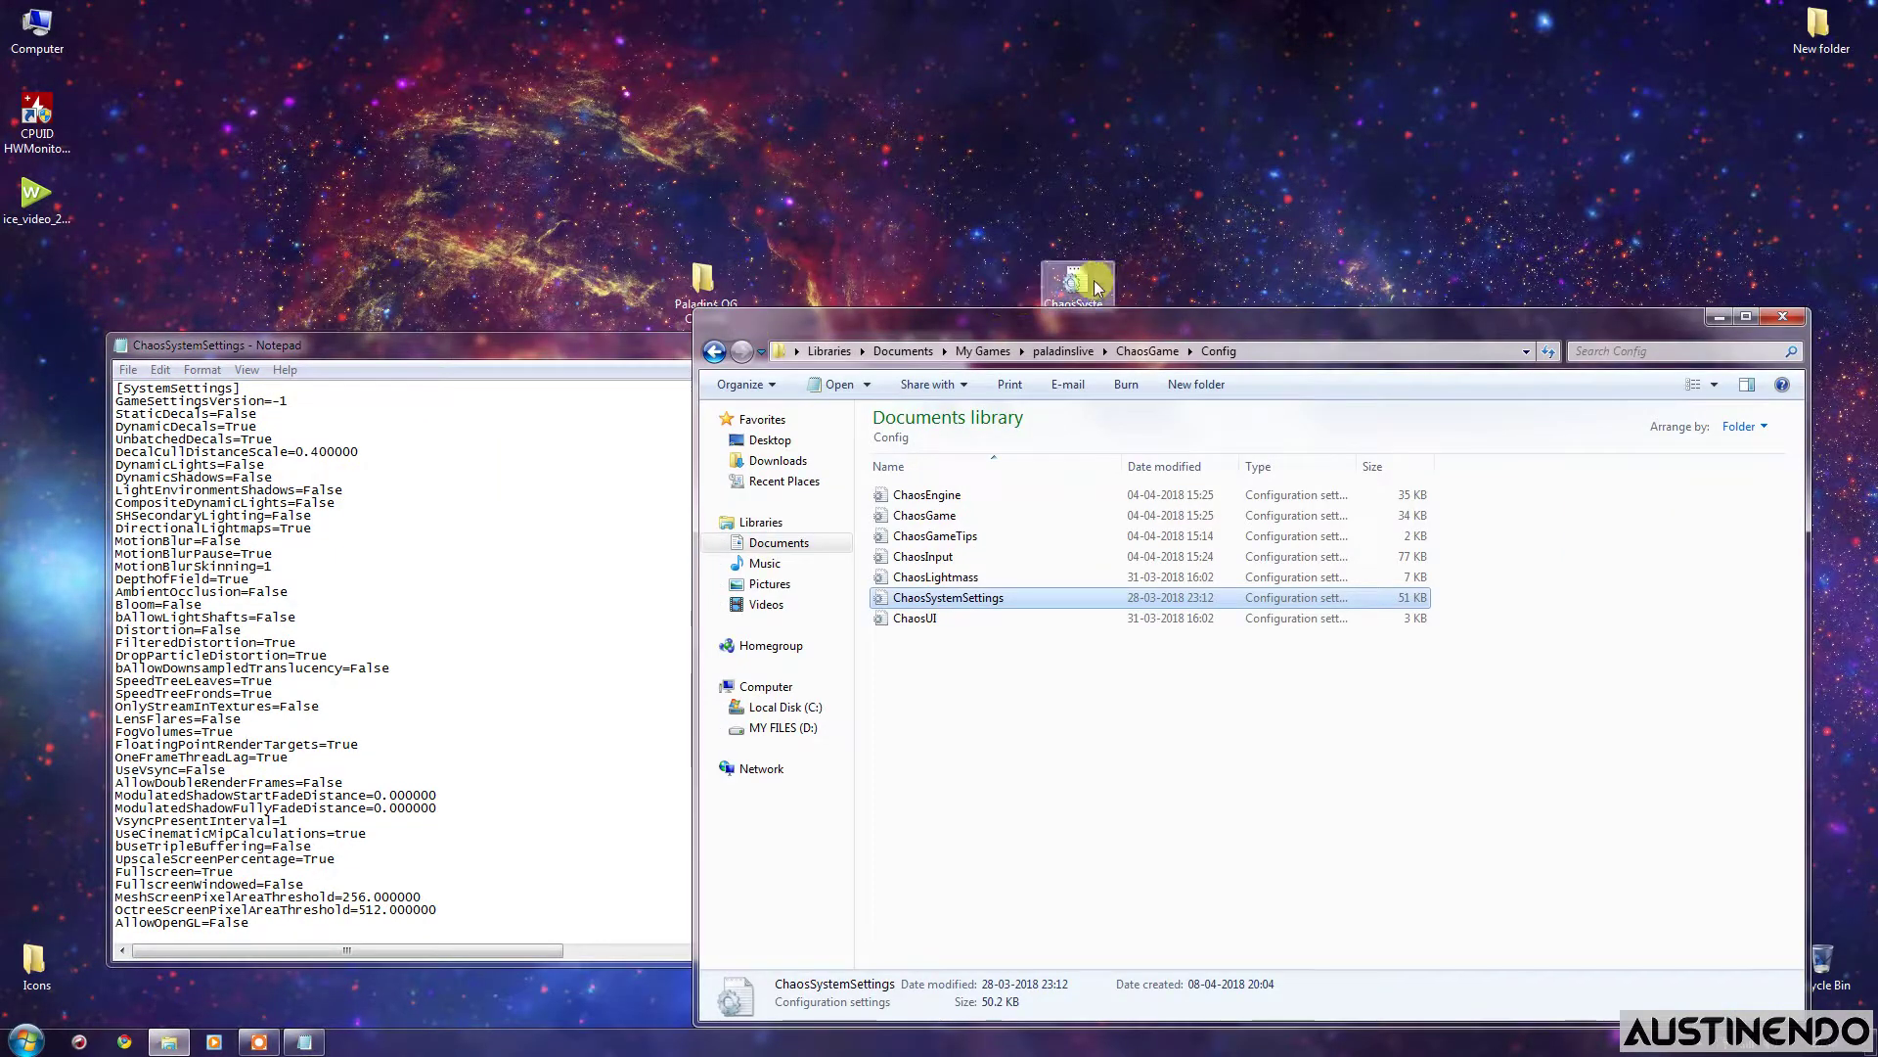
Open the desktop ChaosSystemSettings copy beside the original and scroll through the original.
{"action": "left_click_drag", "start_coordinate": [1097, 286], "coordinate": [1218, 200]}
{"action": "double_click", "coordinate": [1223, 195]}
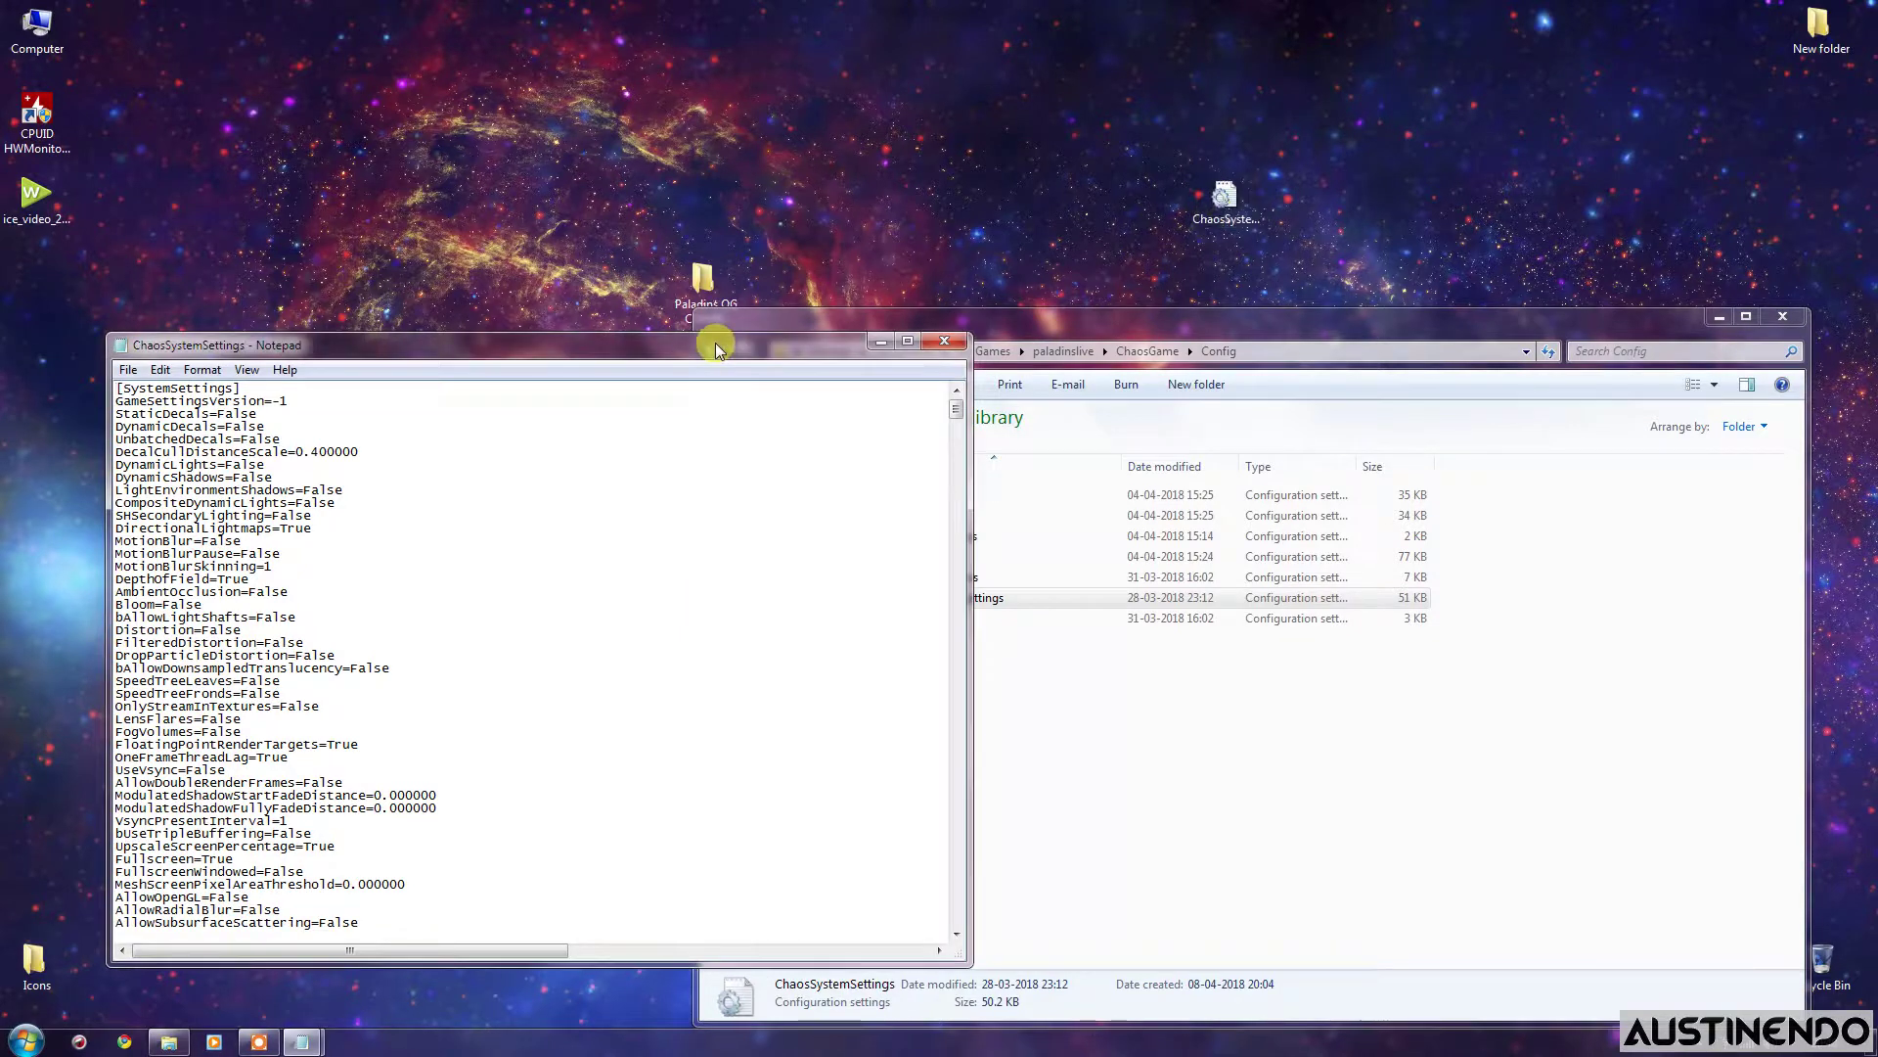
{"action": "left_click_drag", "start_coordinate": [717, 350], "coordinate": [1135, 356]}
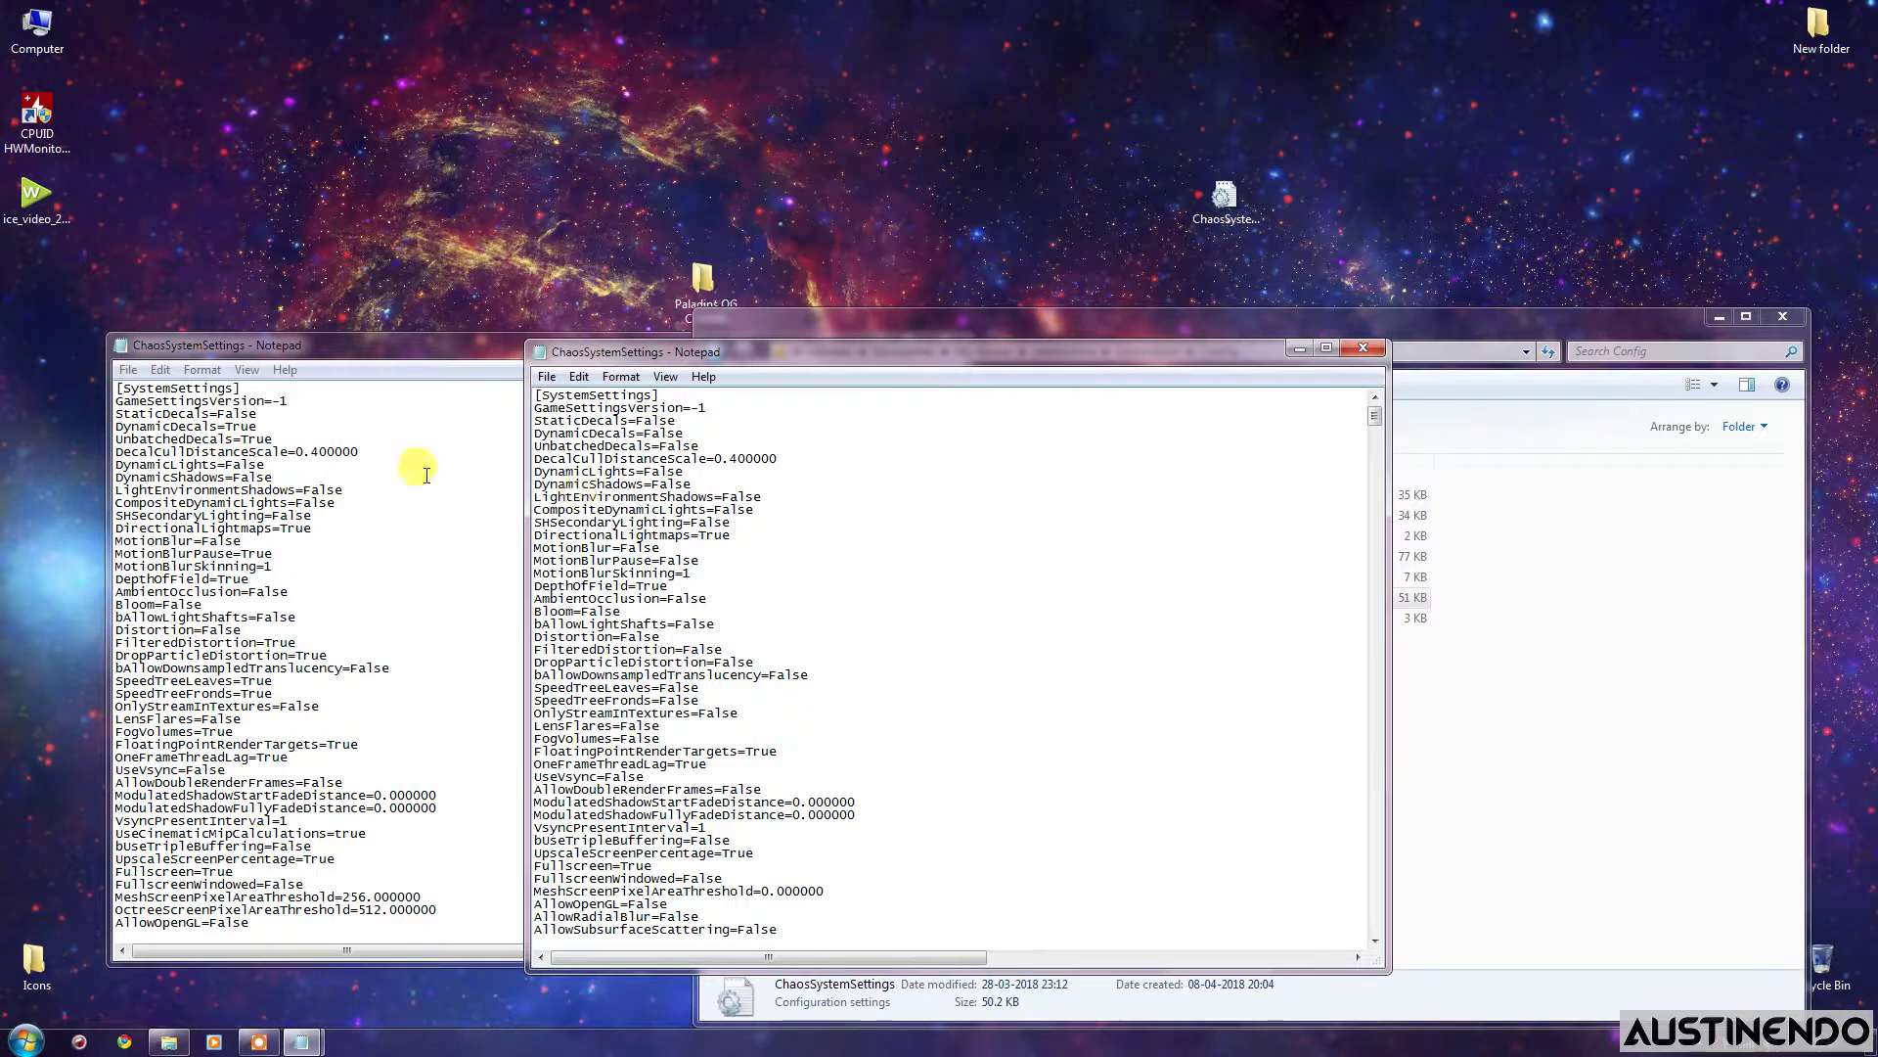
{"action": "left_click", "coordinate": [435, 536]}
{"action": "scroll", "coordinate": [416, 573], "scroll_direction": "down", "scroll_amount": 5}
Reposition the Config window, read through the desktop copy, then close both Notepad files.
{"action": "left_click", "coordinate": [1399, 638]}
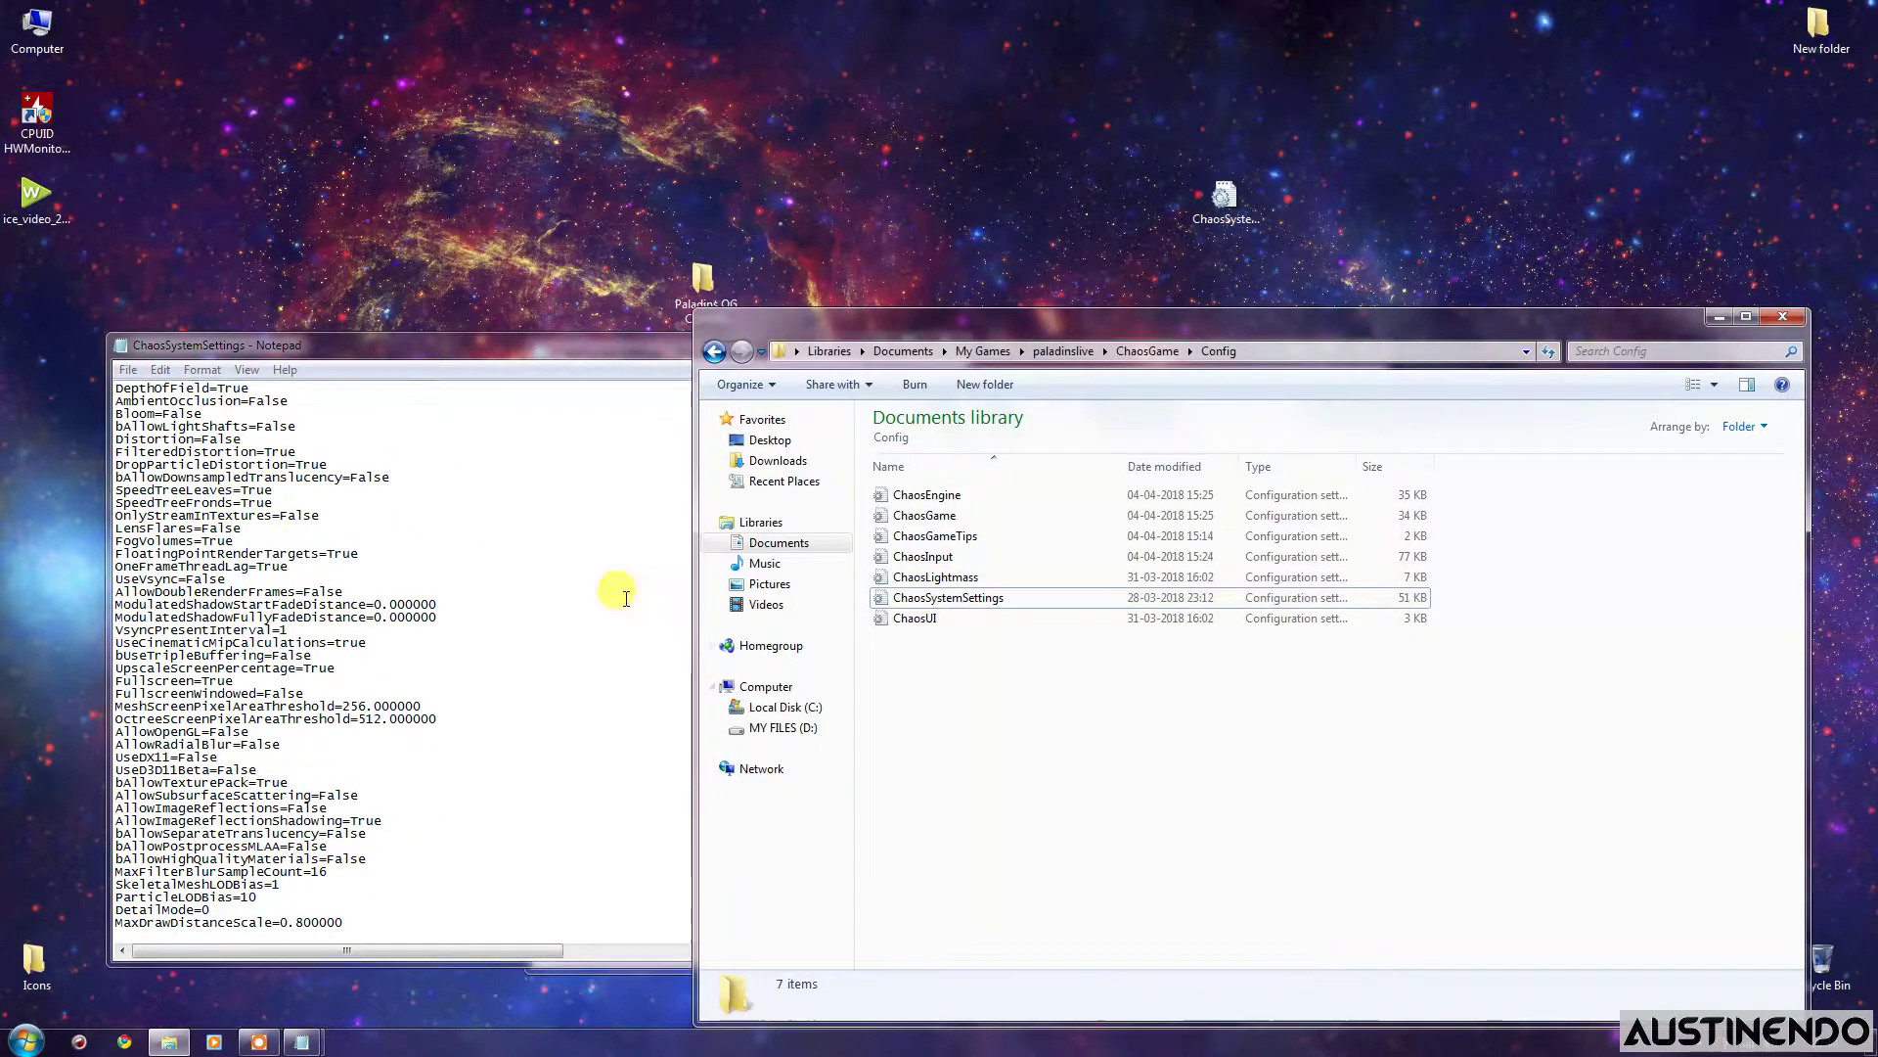
{"action": "left_click_drag", "start_coordinate": [873, 331], "coordinate": [998, 413]}
{"action": "left_click", "coordinate": [1054, 354]}
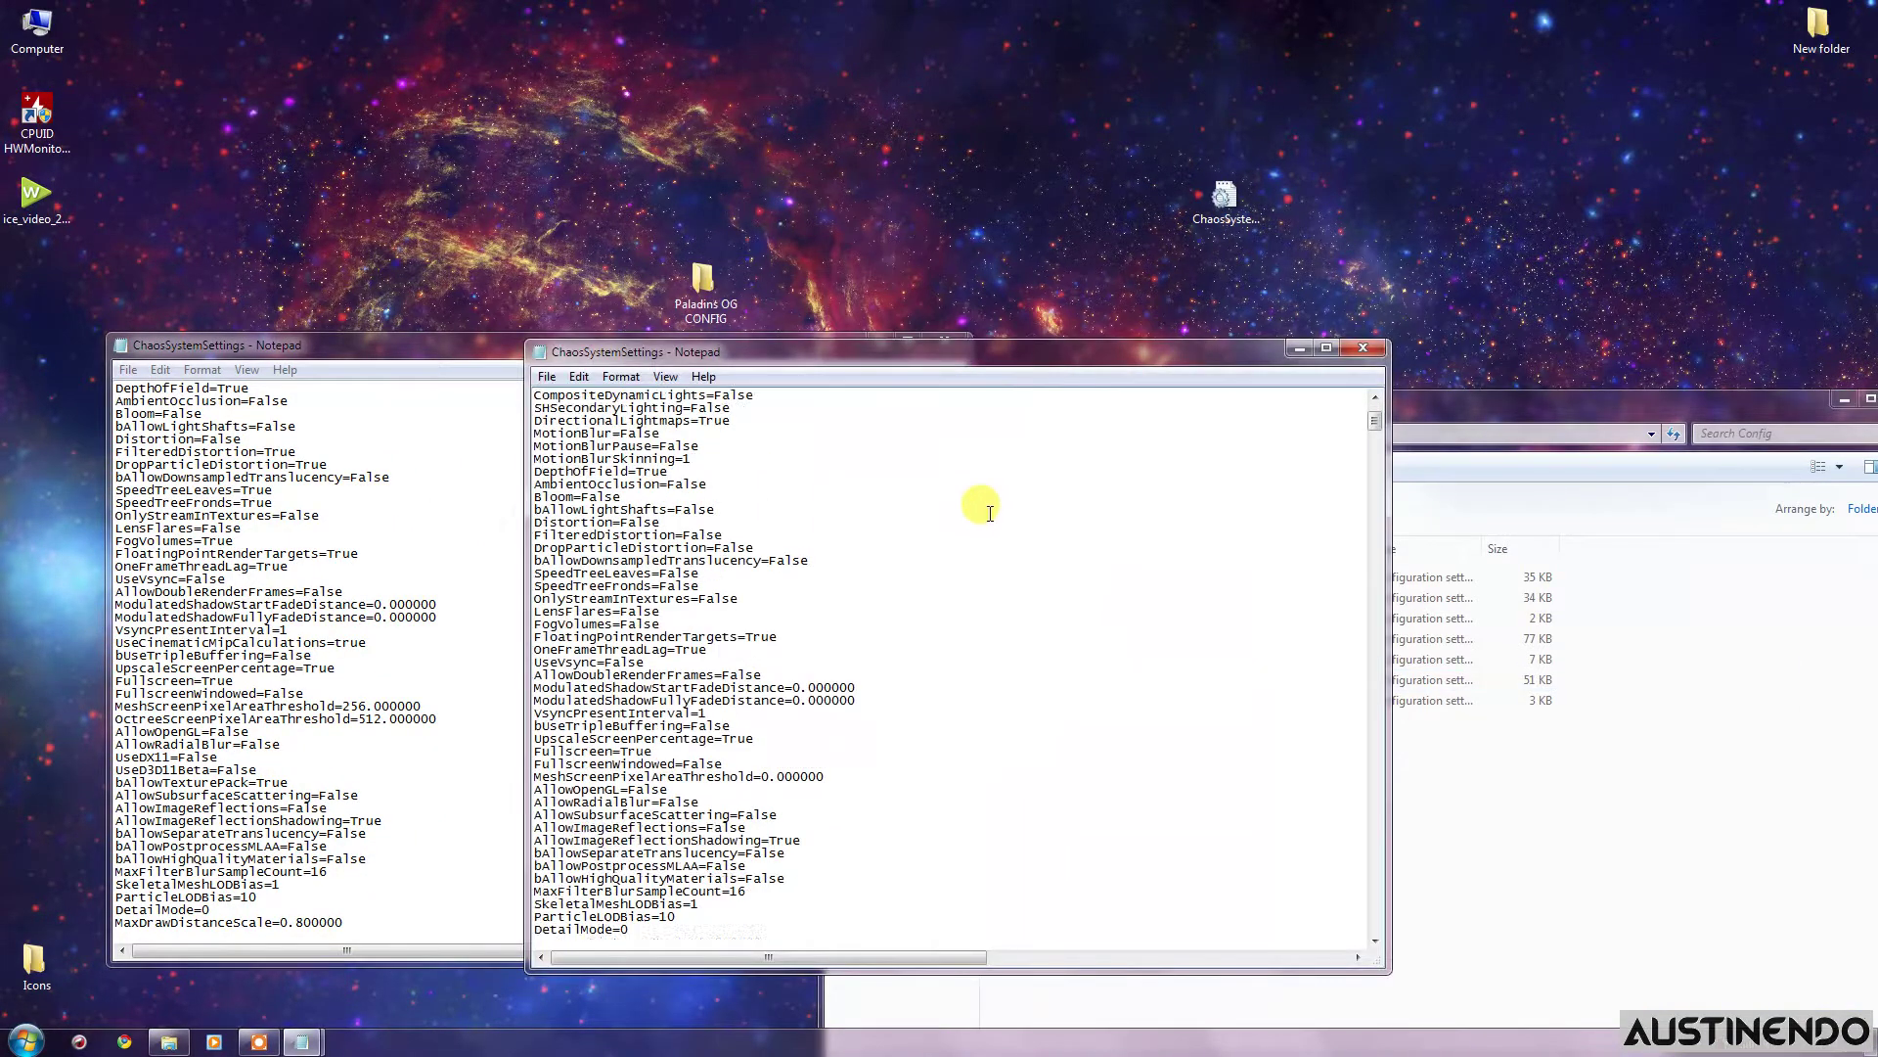
{"action": "scroll", "coordinate": [990, 513], "scroll_direction": "down", "scroll_amount": 20}
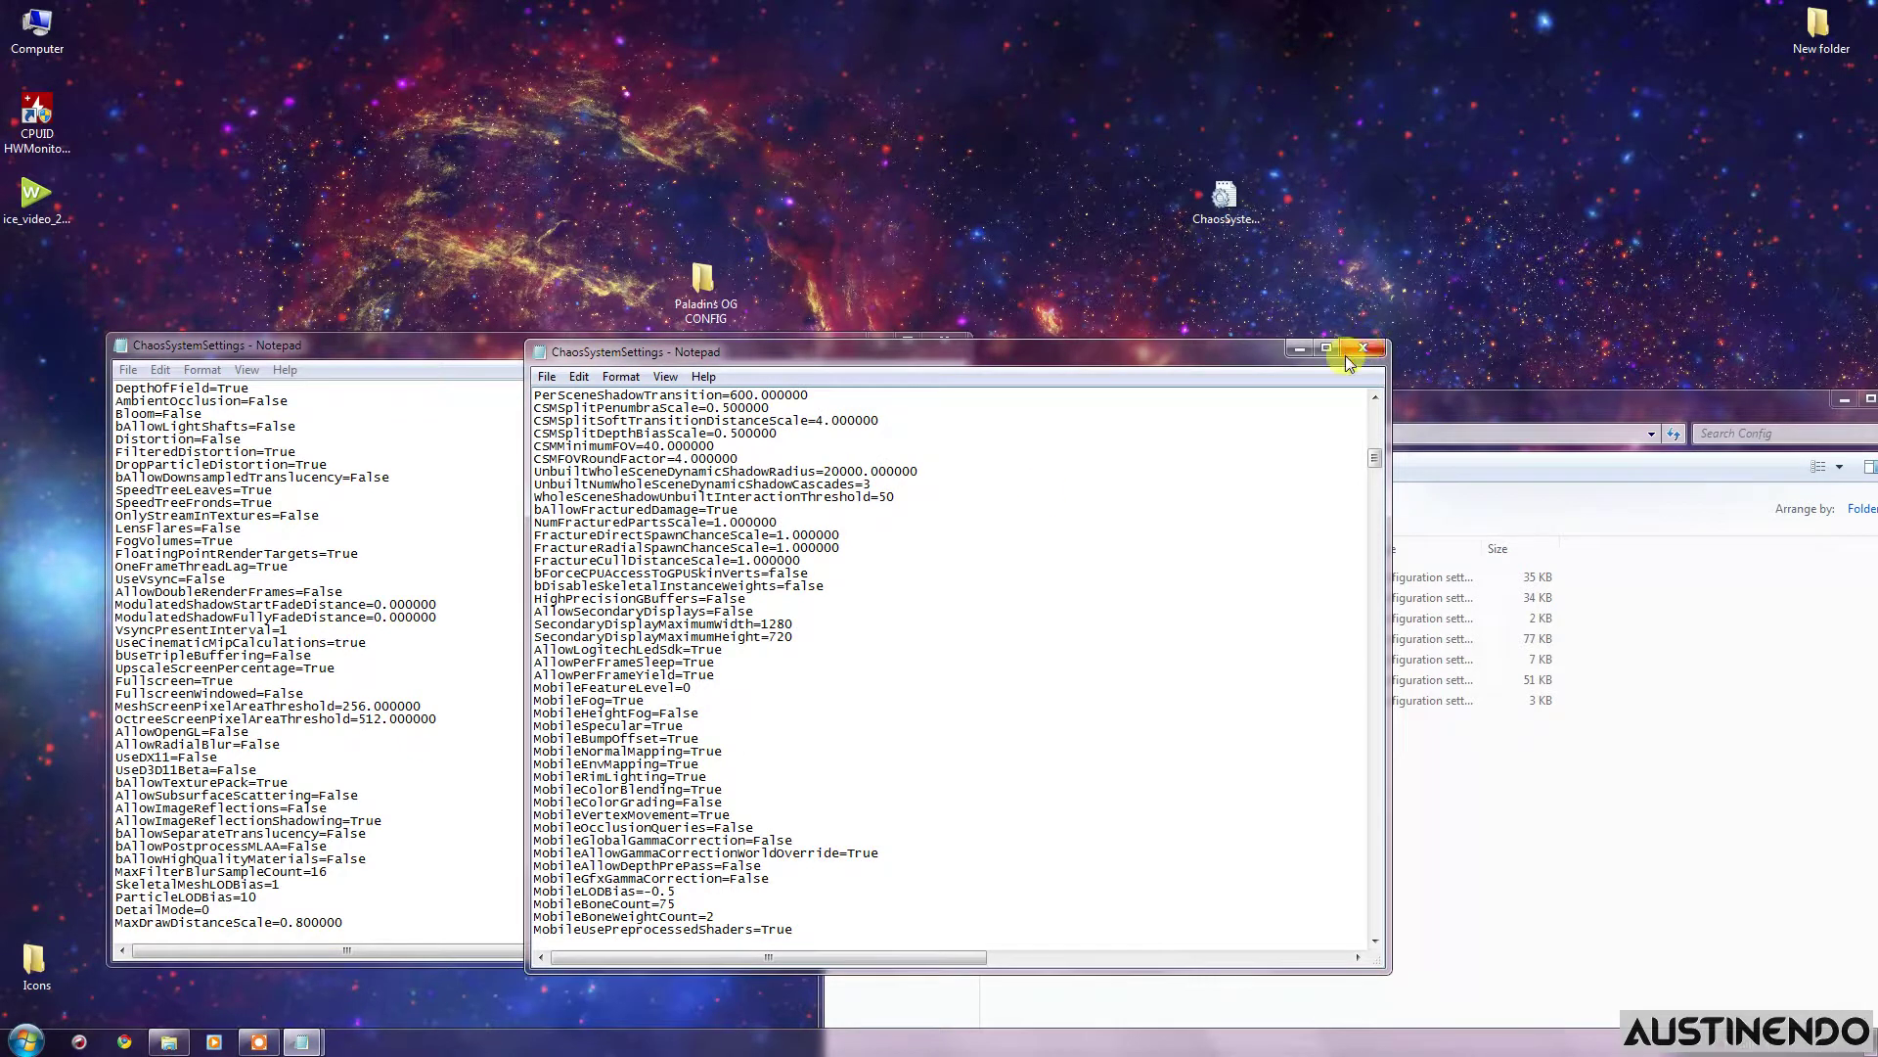
{"action": "scroll", "coordinate": [1018, 558], "scroll_direction": "down", "scroll_amount": 15}
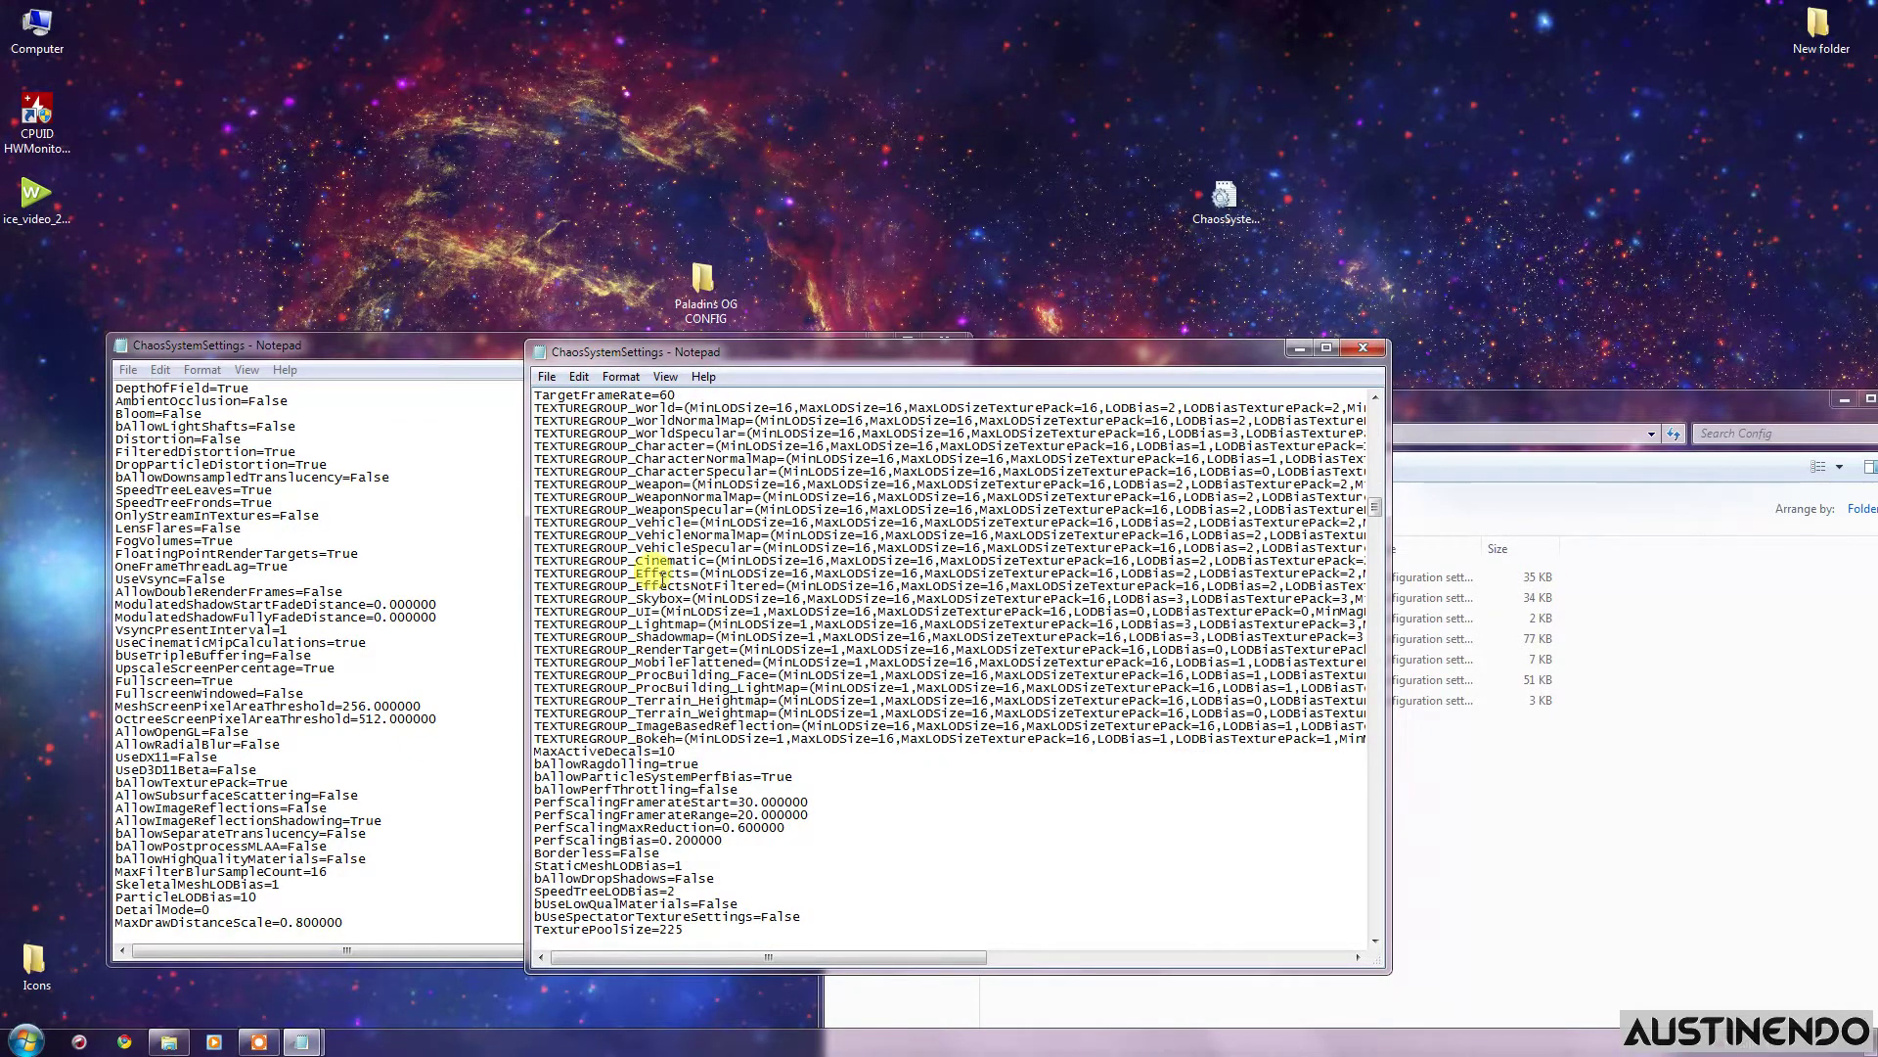
{"action": "scroll", "coordinate": [827, 659], "scroll_direction": "down", "scroll_amount": 10}
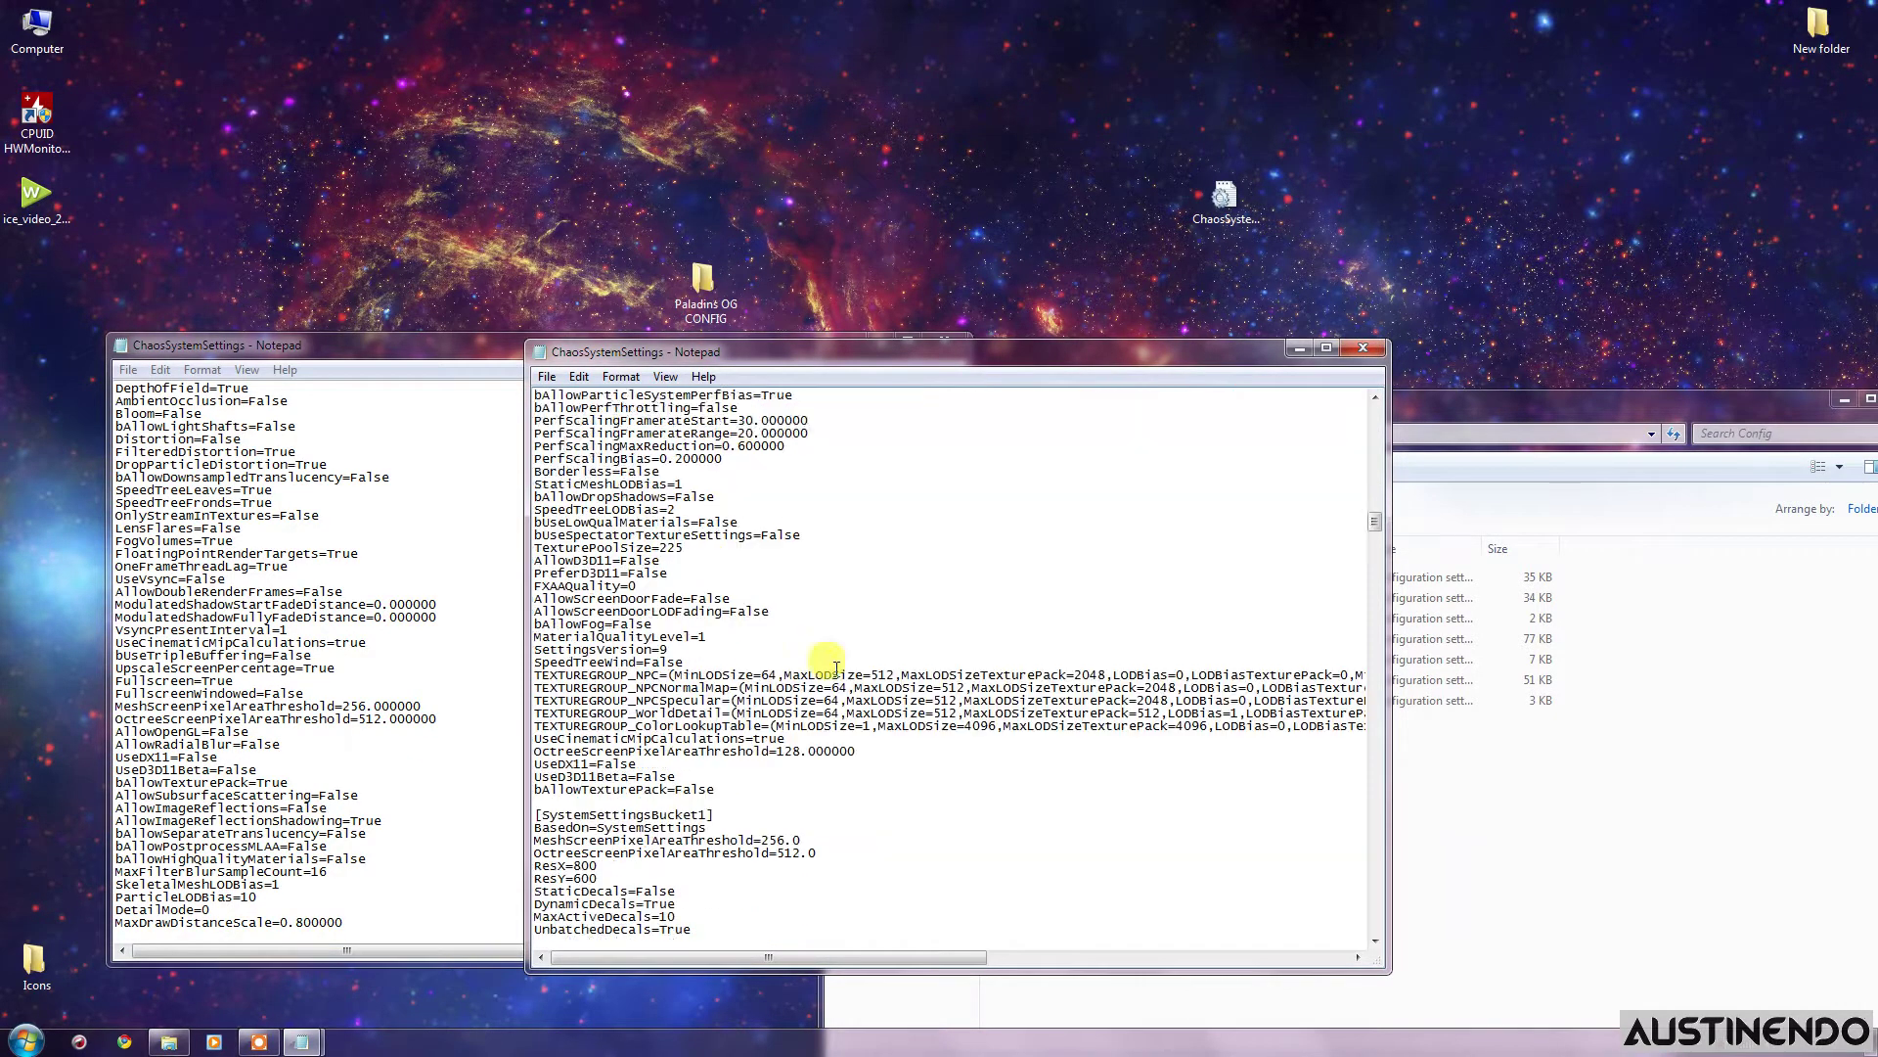
{"action": "left_click", "coordinate": [1358, 350]}
{"action": "left_click", "coordinate": [834, 342]}
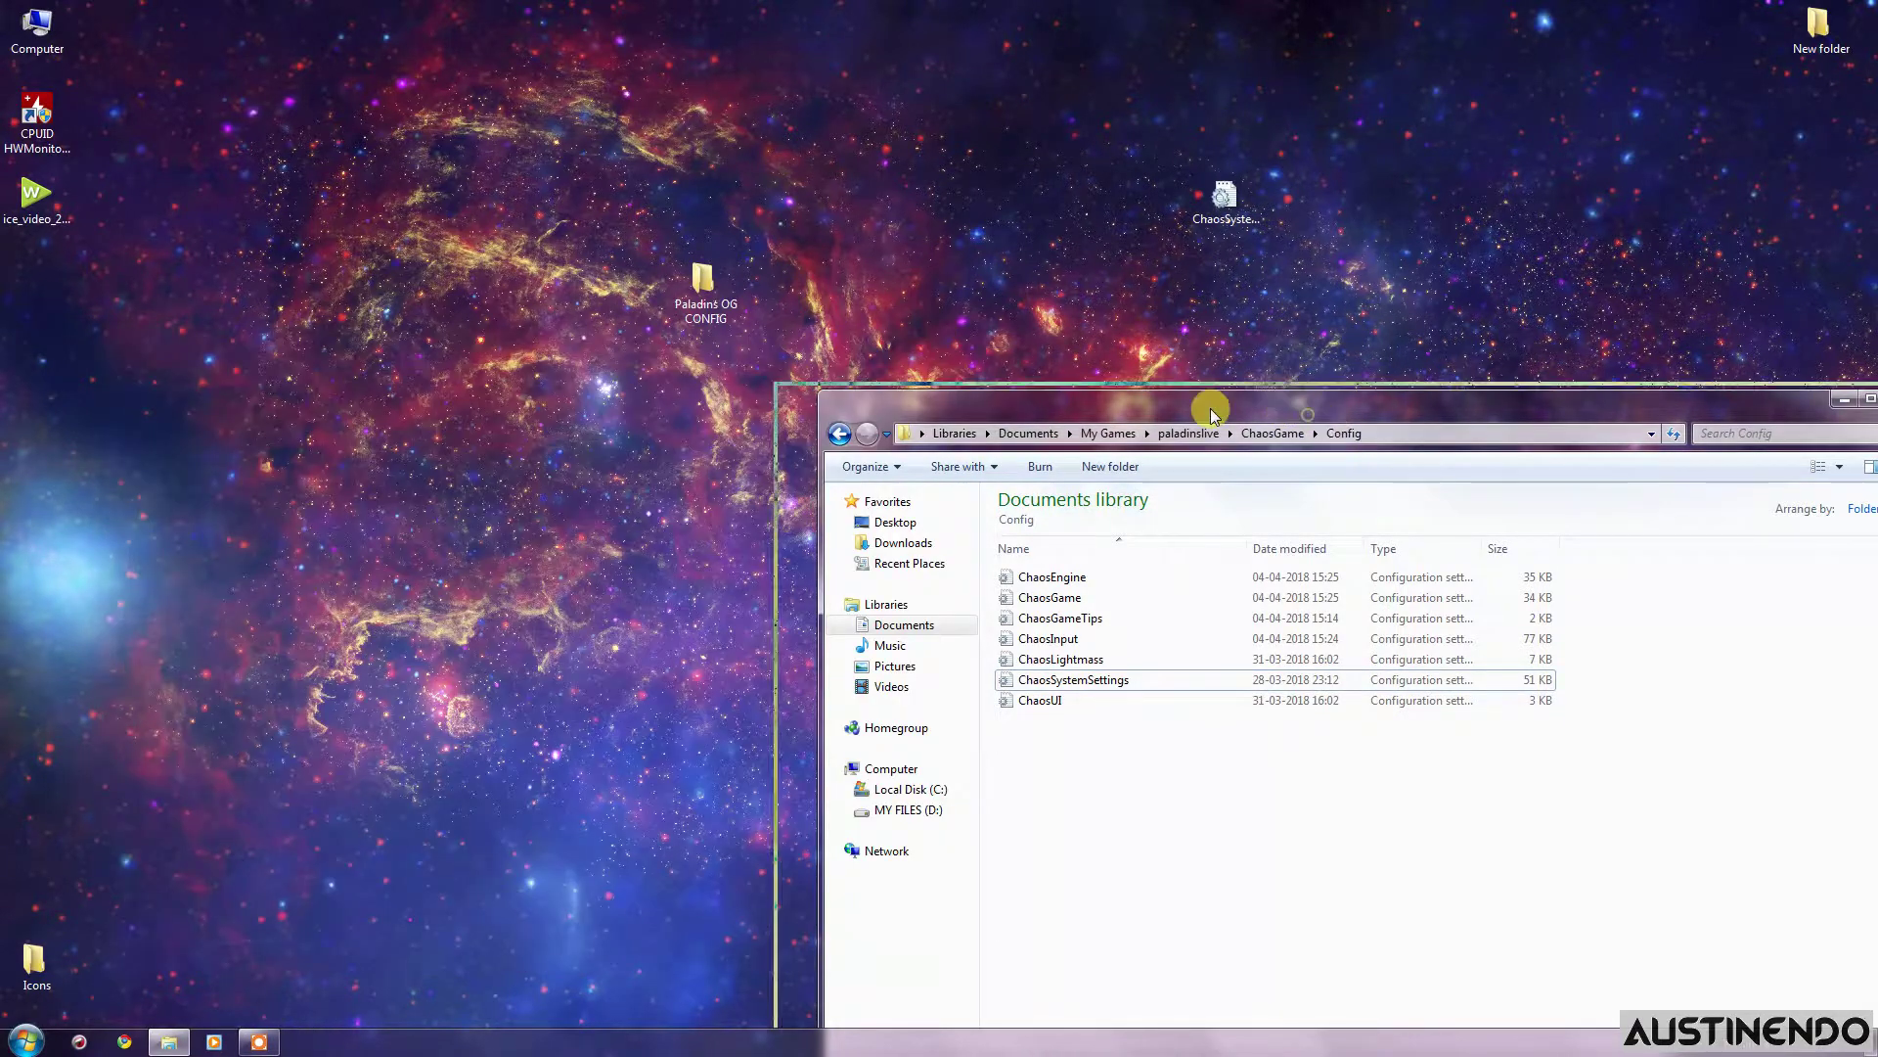
{"action": "left_click_drag", "start_coordinate": [1211, 415], "coordinate": [1054, 408]}
{"action": "right_click", "coordinate": [933, 231]}
{"action": "left_click", "coordinate": [998, 273]}
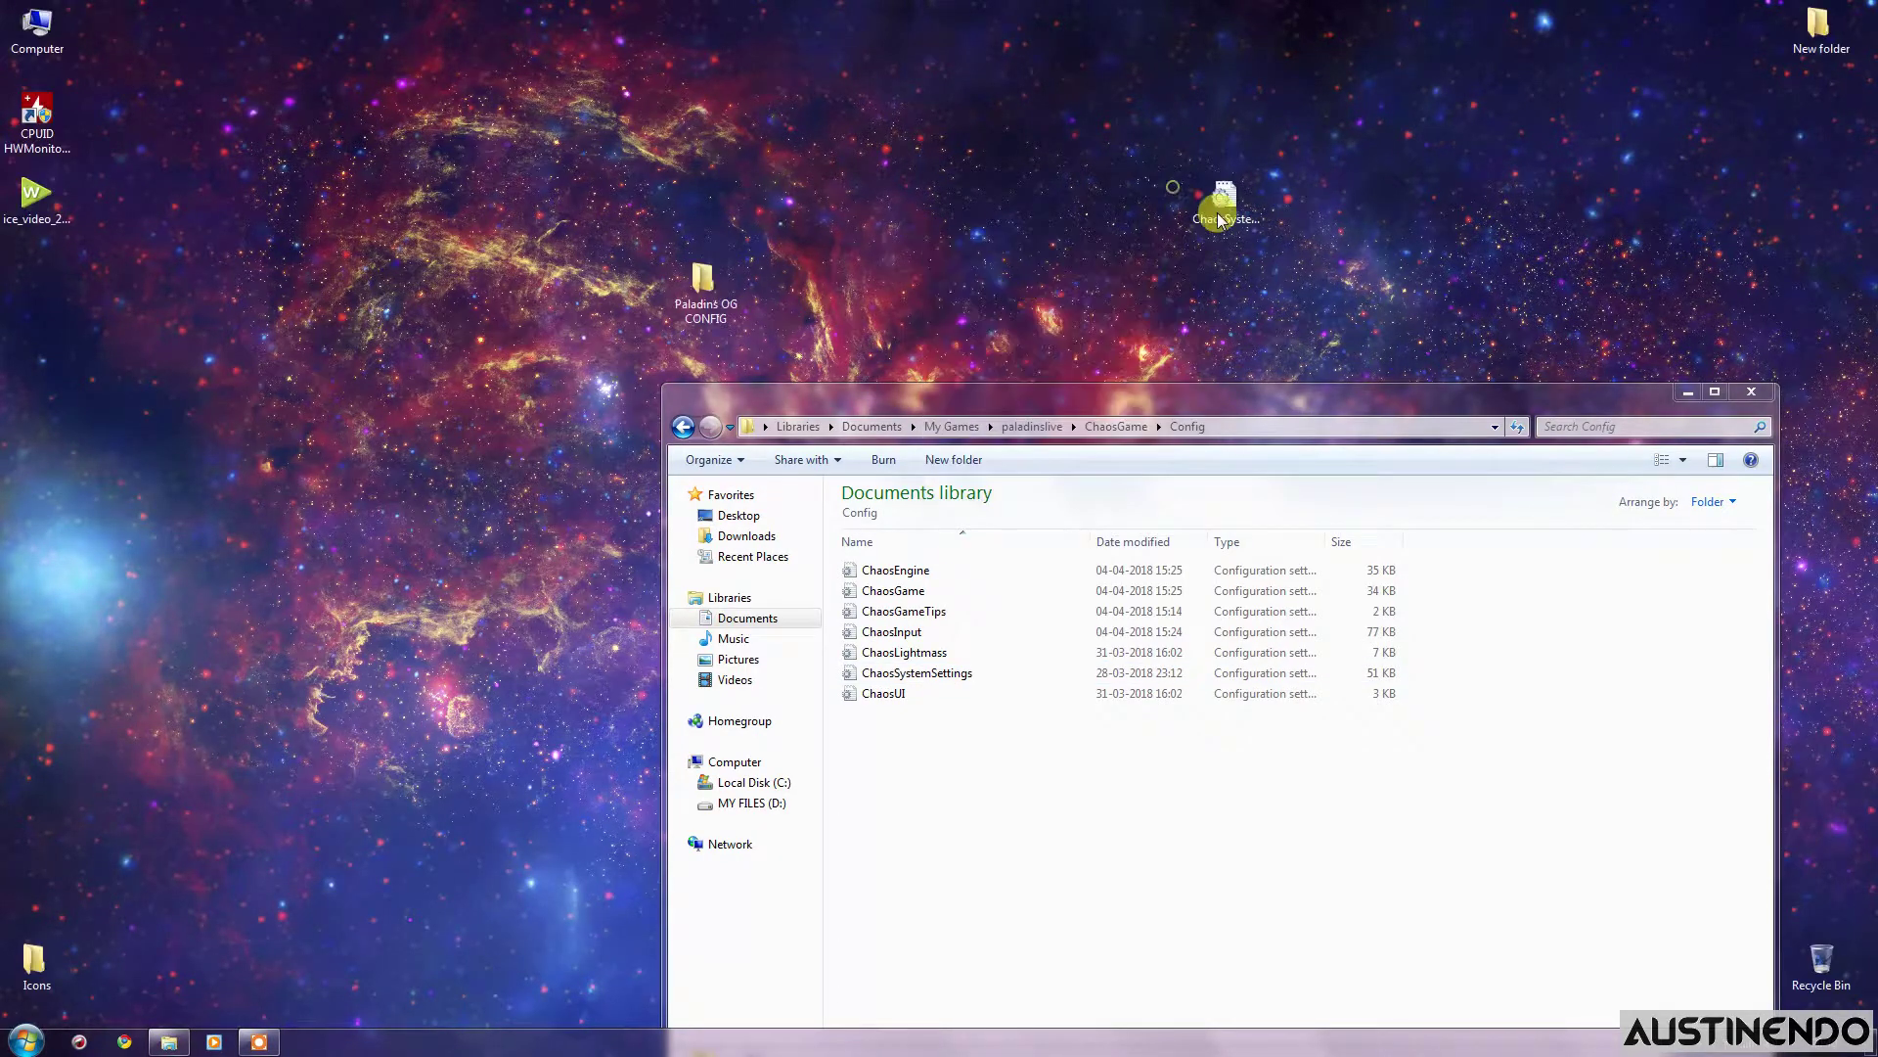
{"action": "left_click", "coordinate": [1234, 205]}
{"action": "left_click_drag", "start_coordinate": [1159, 161], "coordinate": [1330, 256]}
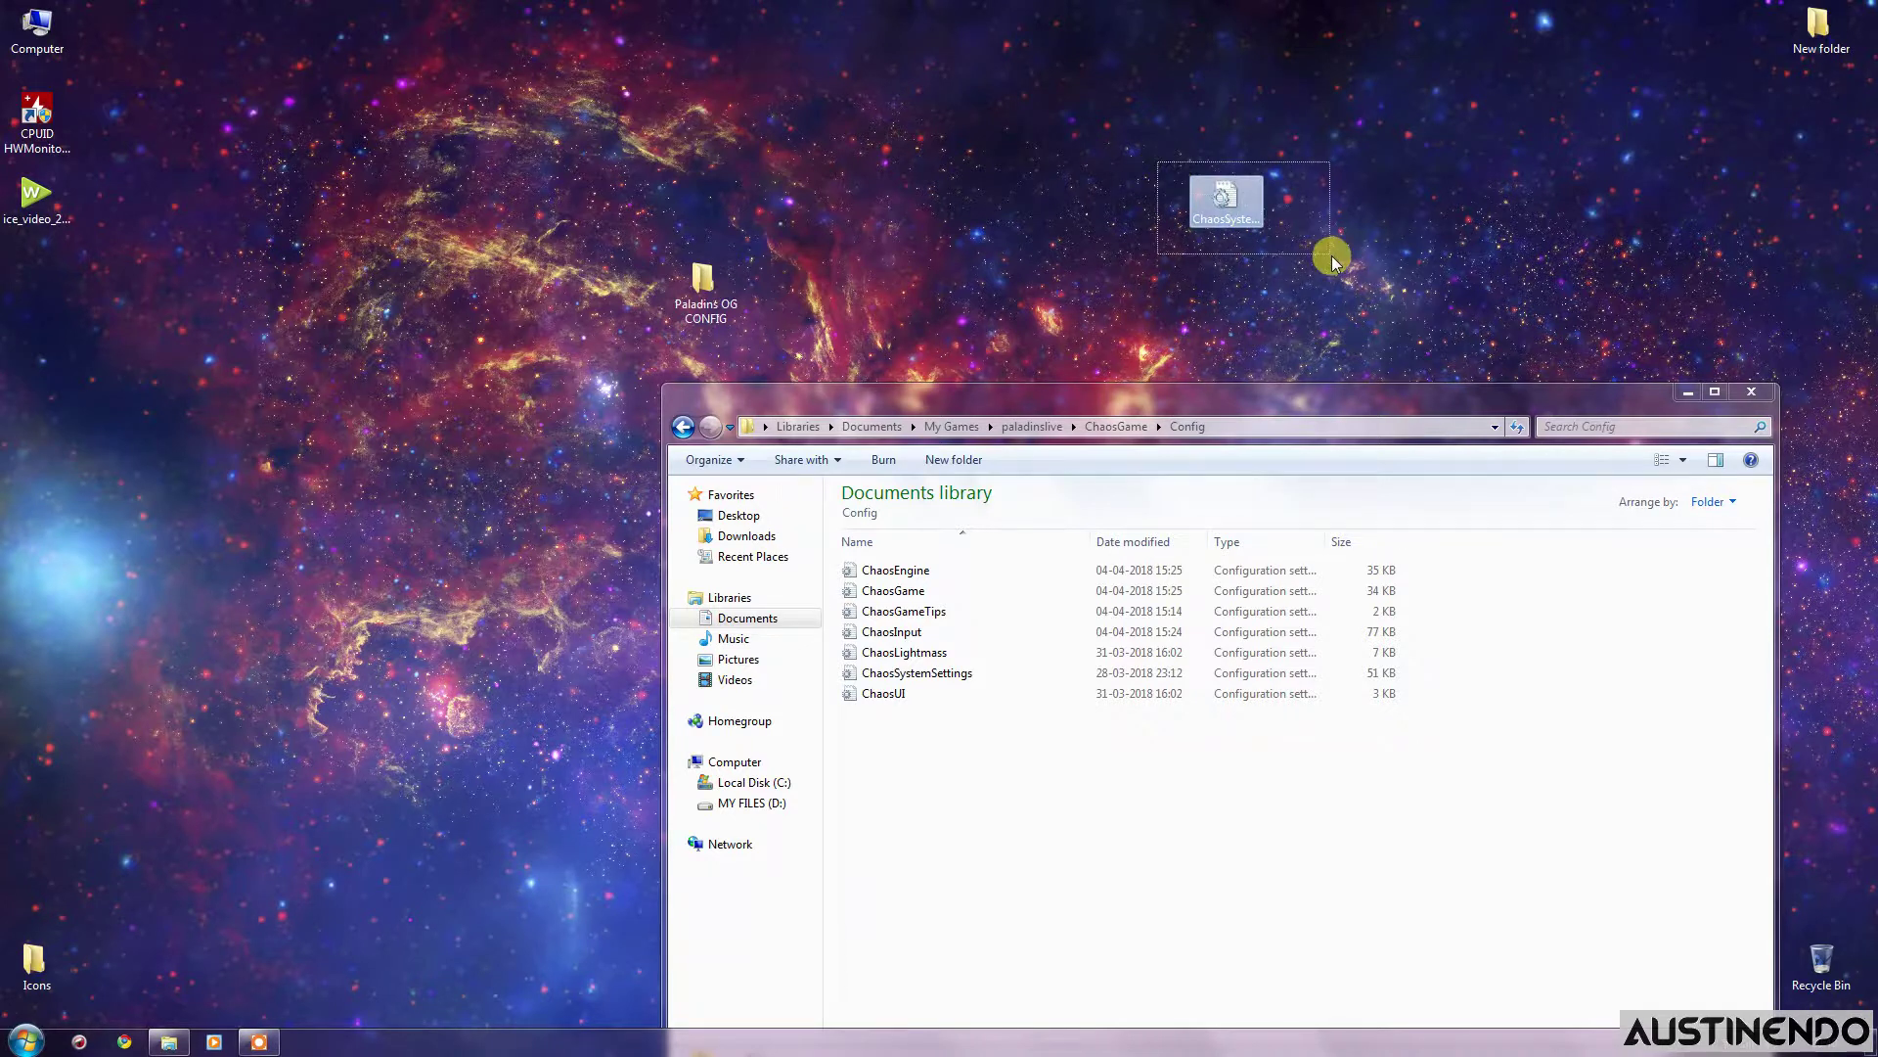
{"action": "left_click_drag", "start_coordinate": [1136, 129], "coordinate": [1374, 328]}
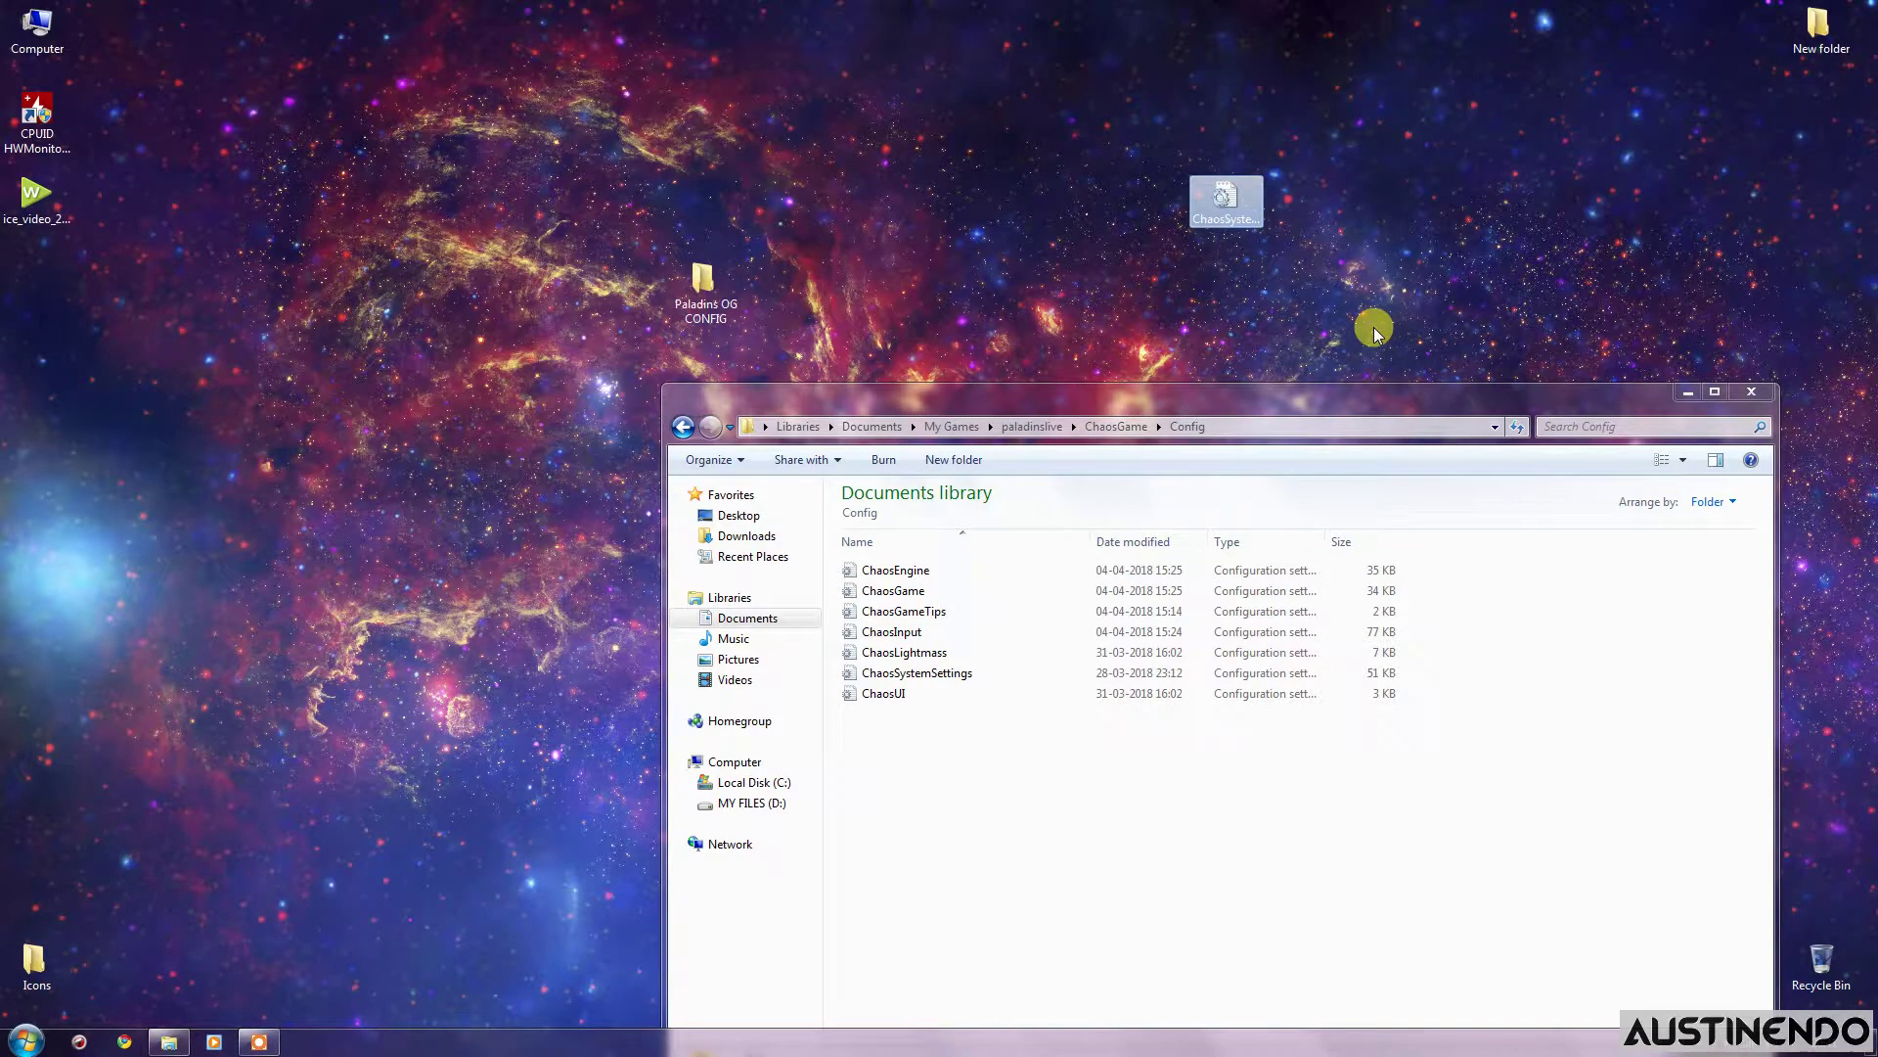
{"action": "left_click_drag", "start_coordinate": [1135, 148], "coordinate": [1275, 225]}
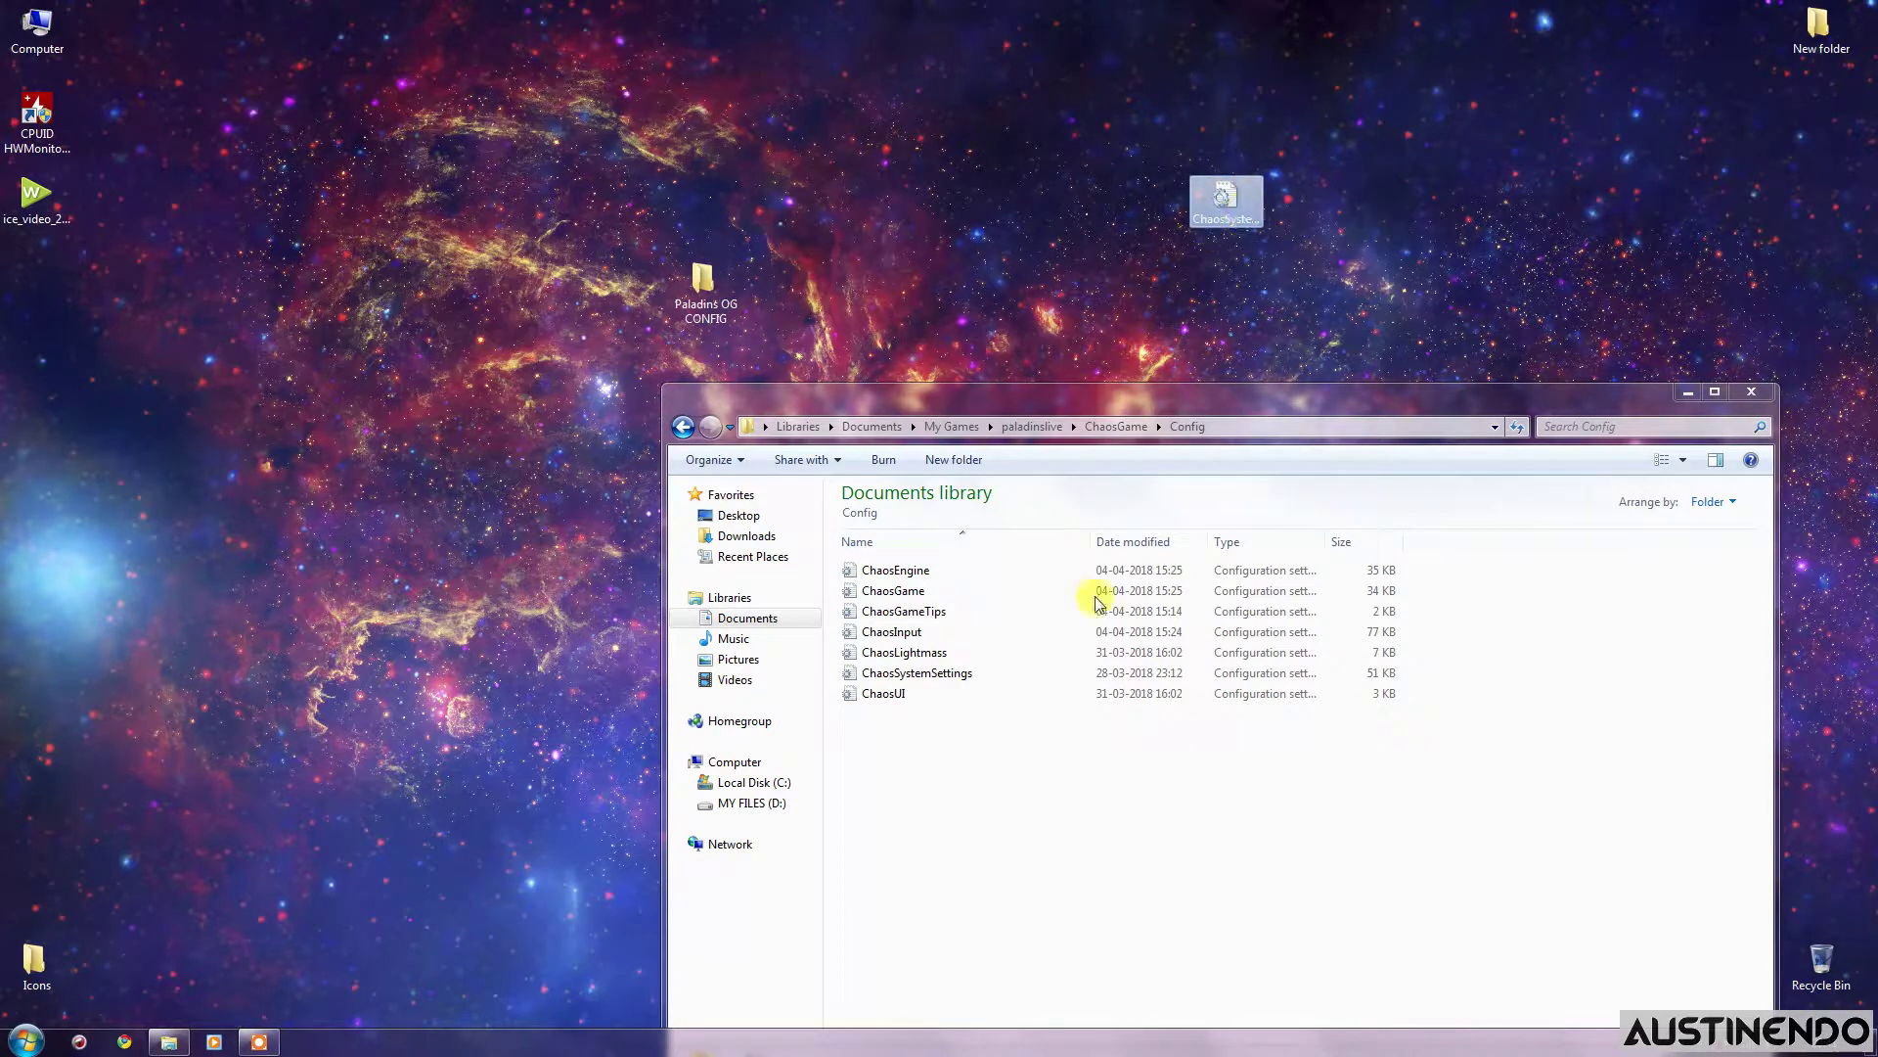
{"action": "left_click", "coordinate": [1010, 677]}
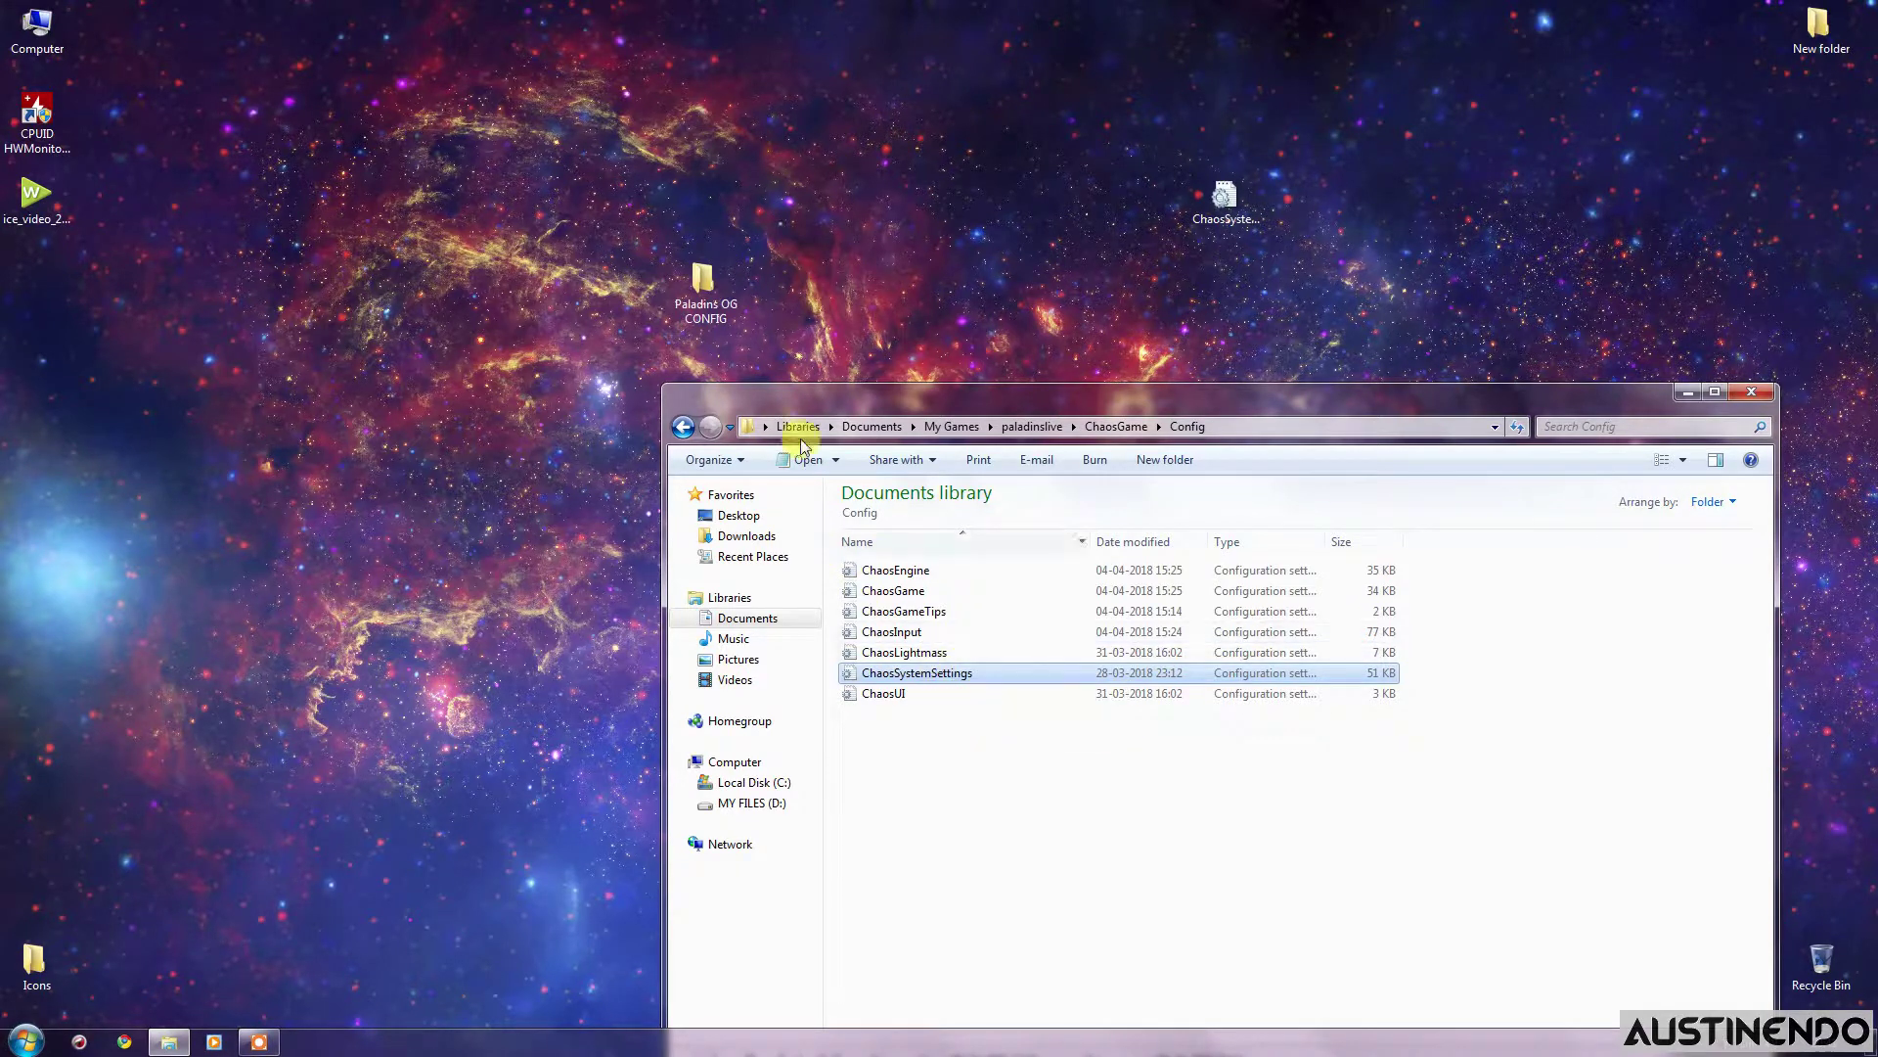
{"action": "double_click", "coordinate": [706, 290]}
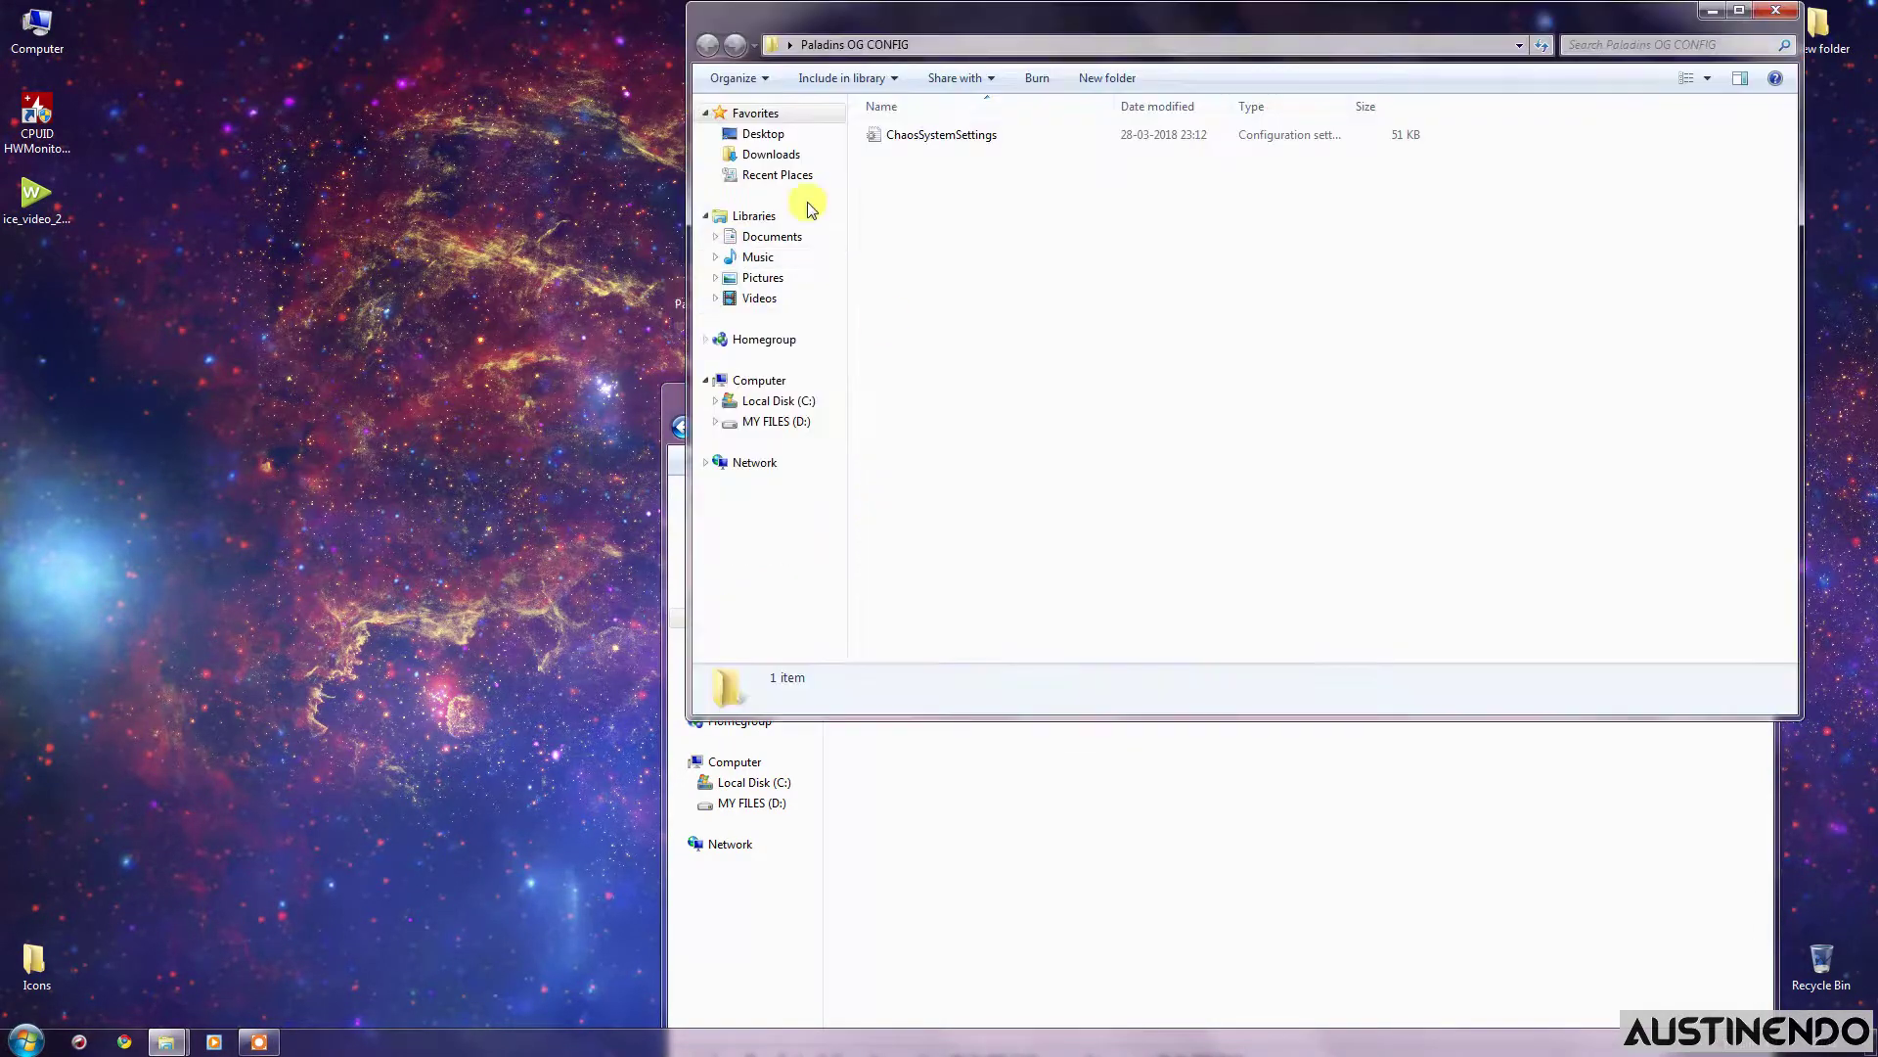
{"action": "left_click_drag", "start_coordinate": [964, 20], "coordinate": [358, 389]}
{"action": "left_click", "coordinate": [455, 445]}
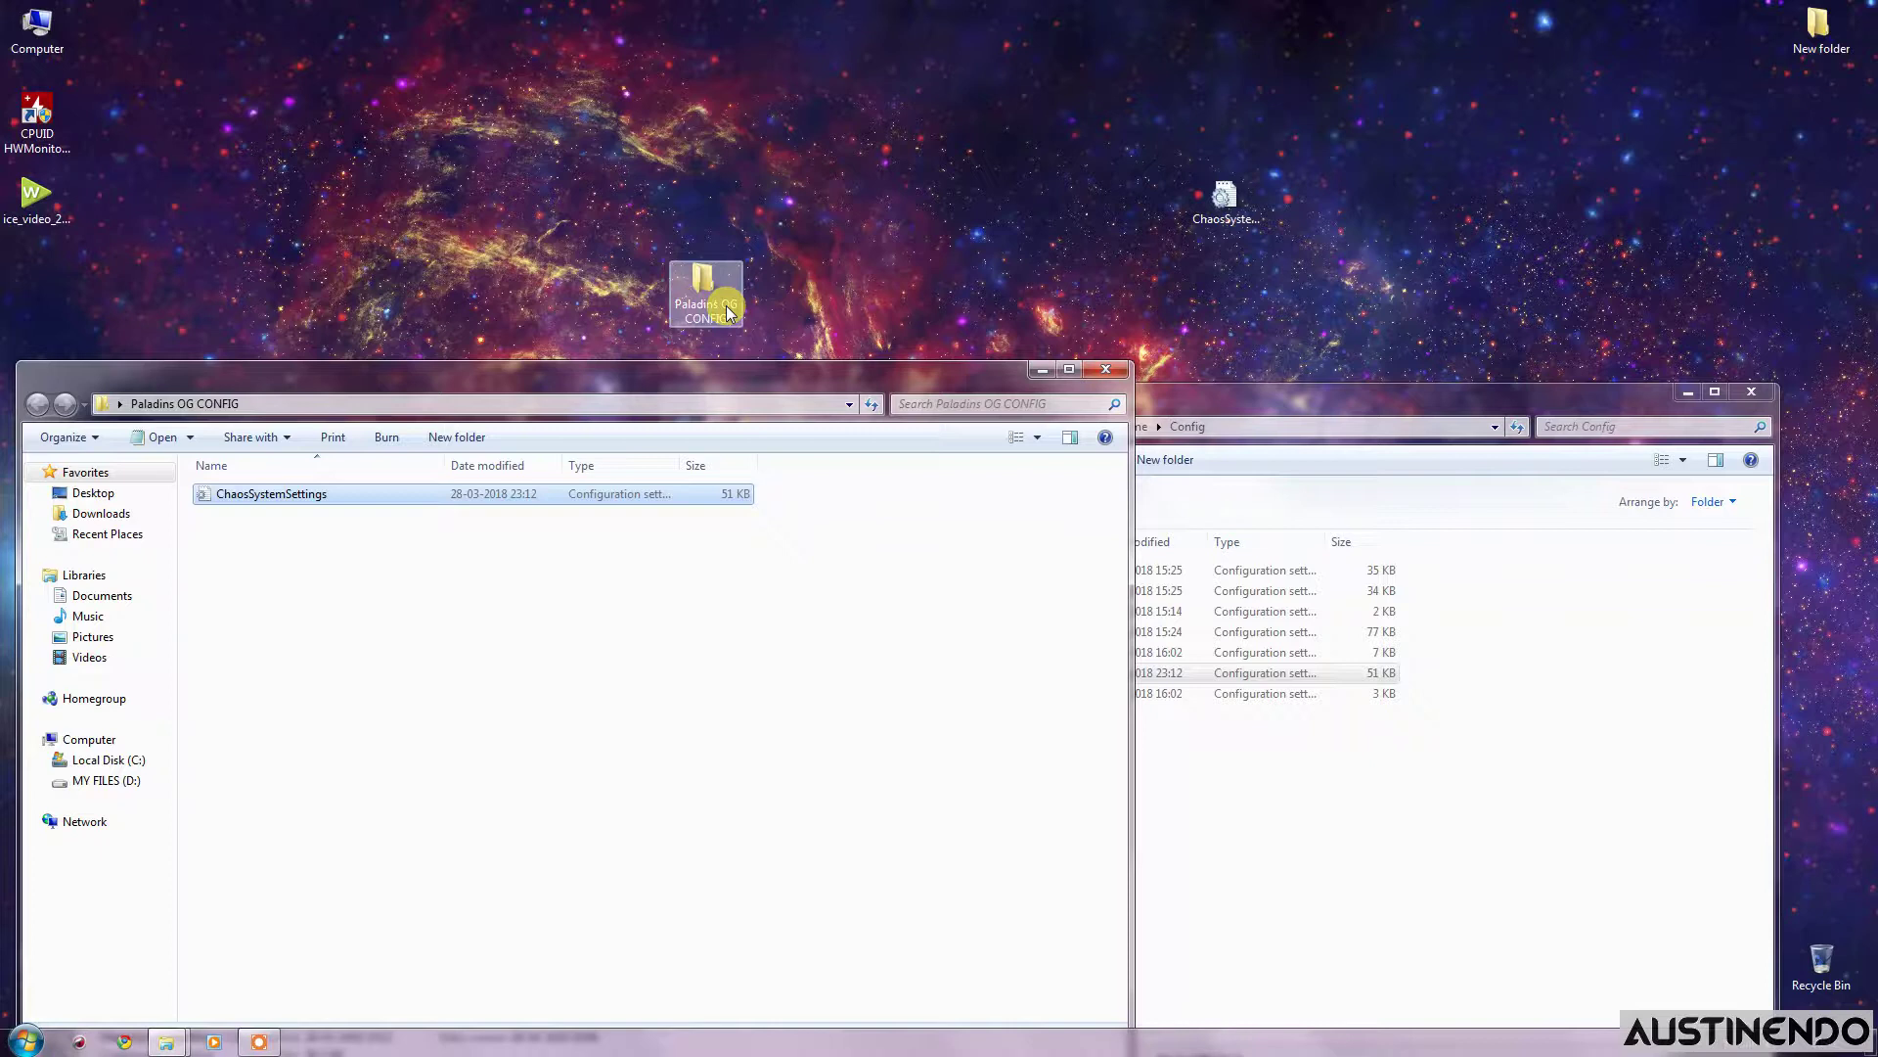
{"action": "left_click", "coordinate": [1186, 674]}
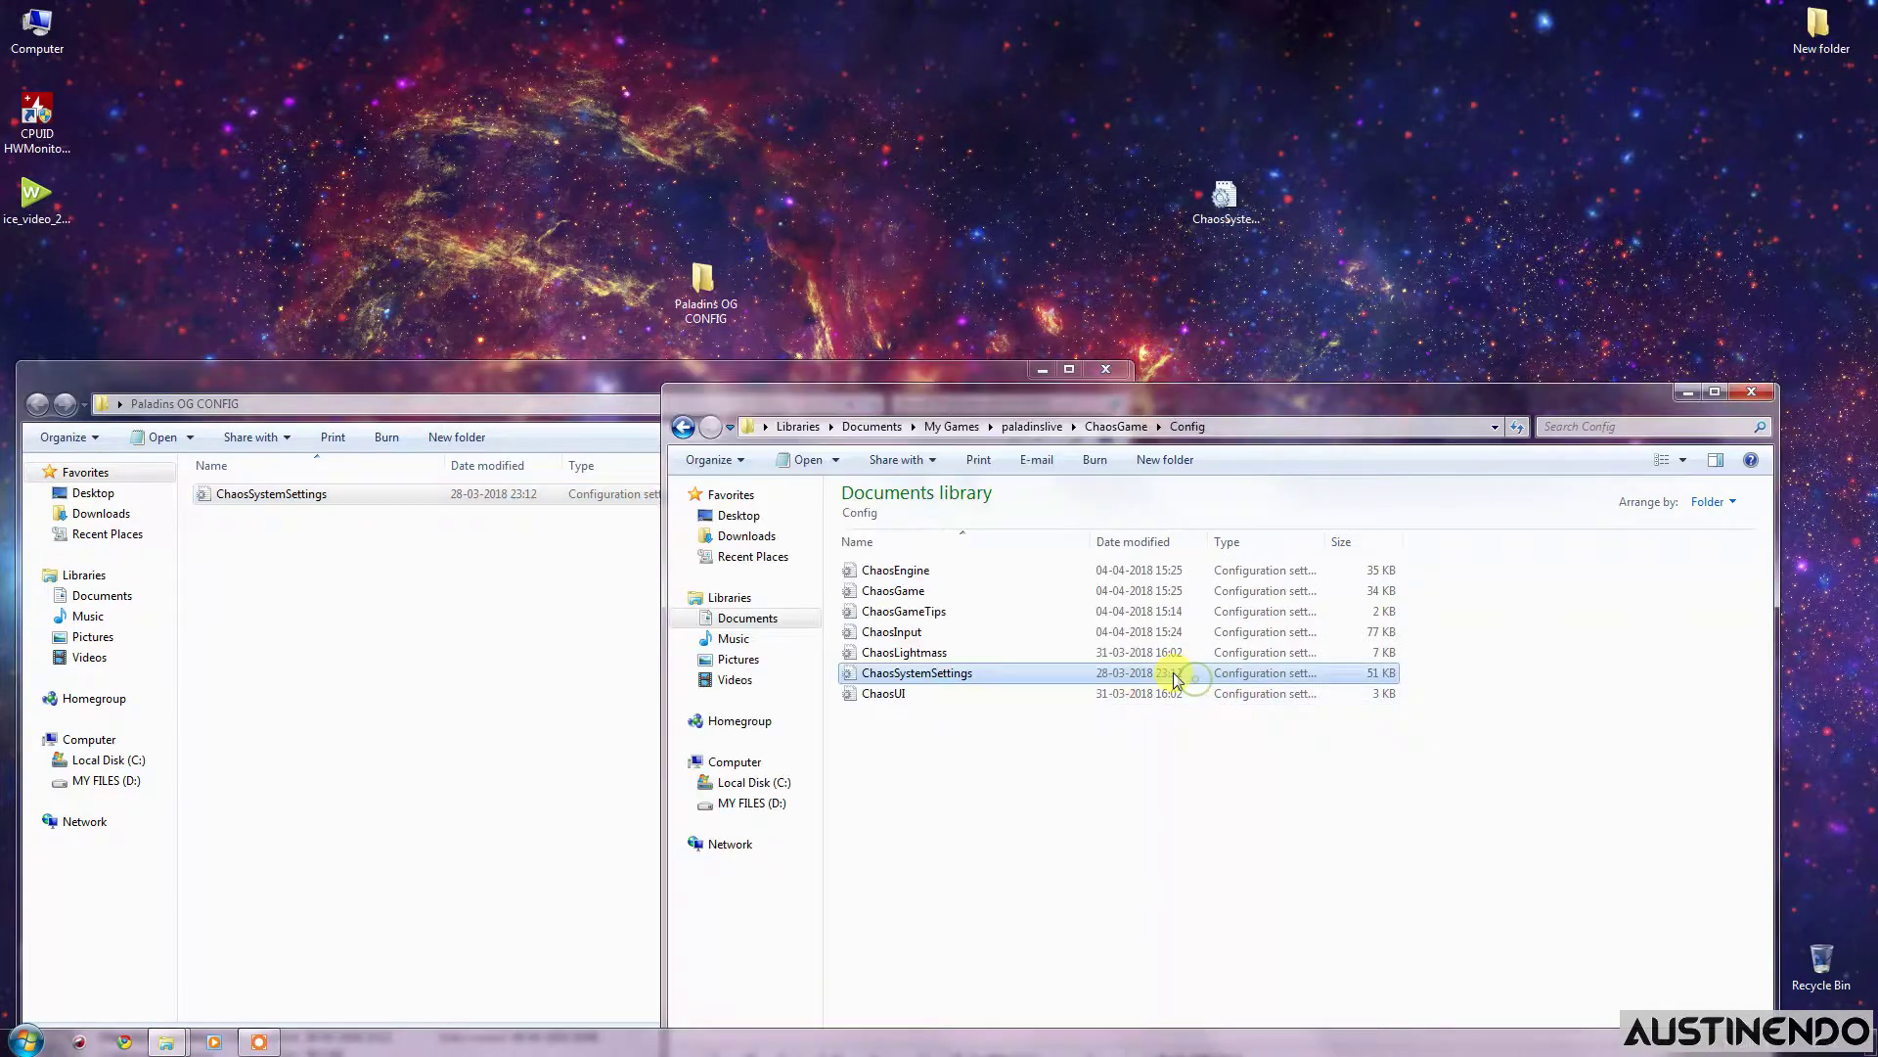
{"action": "left_click", "coordinate": [384, 494]}
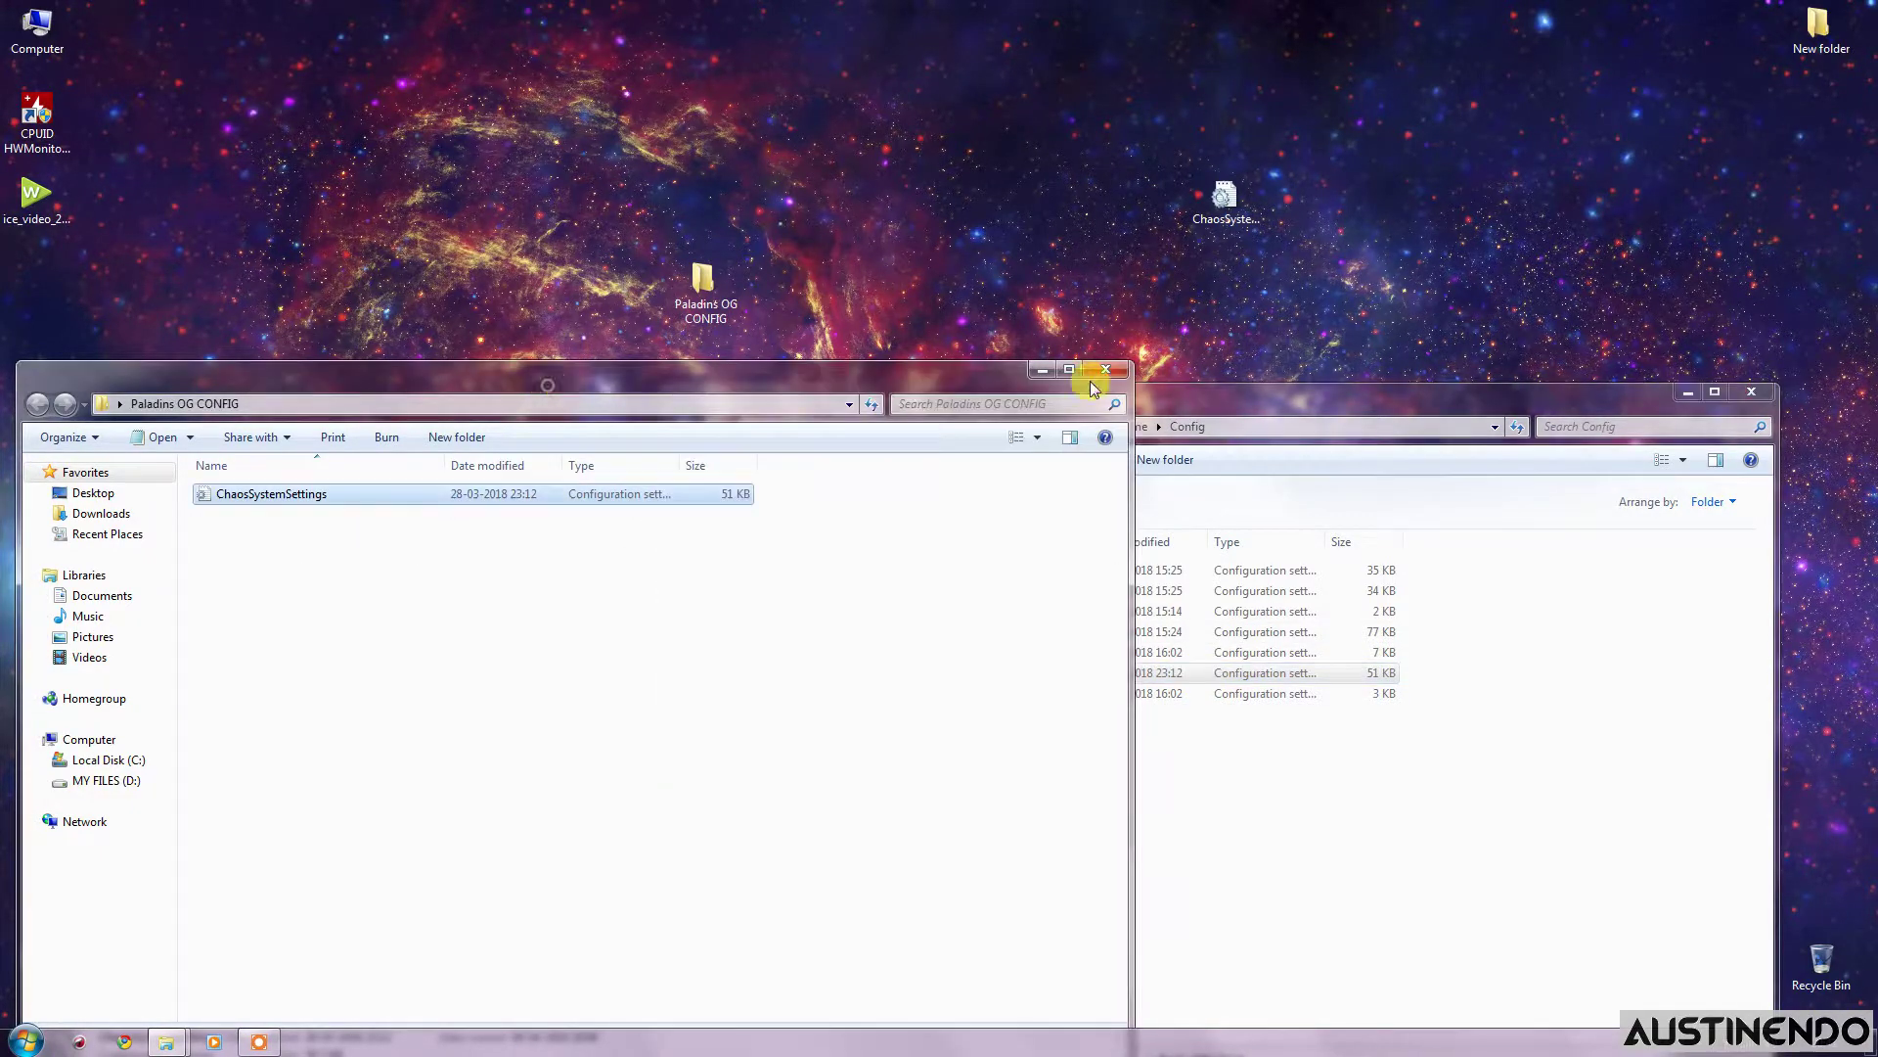
{"action": "left_click", "coordinate": [1109, 370]}
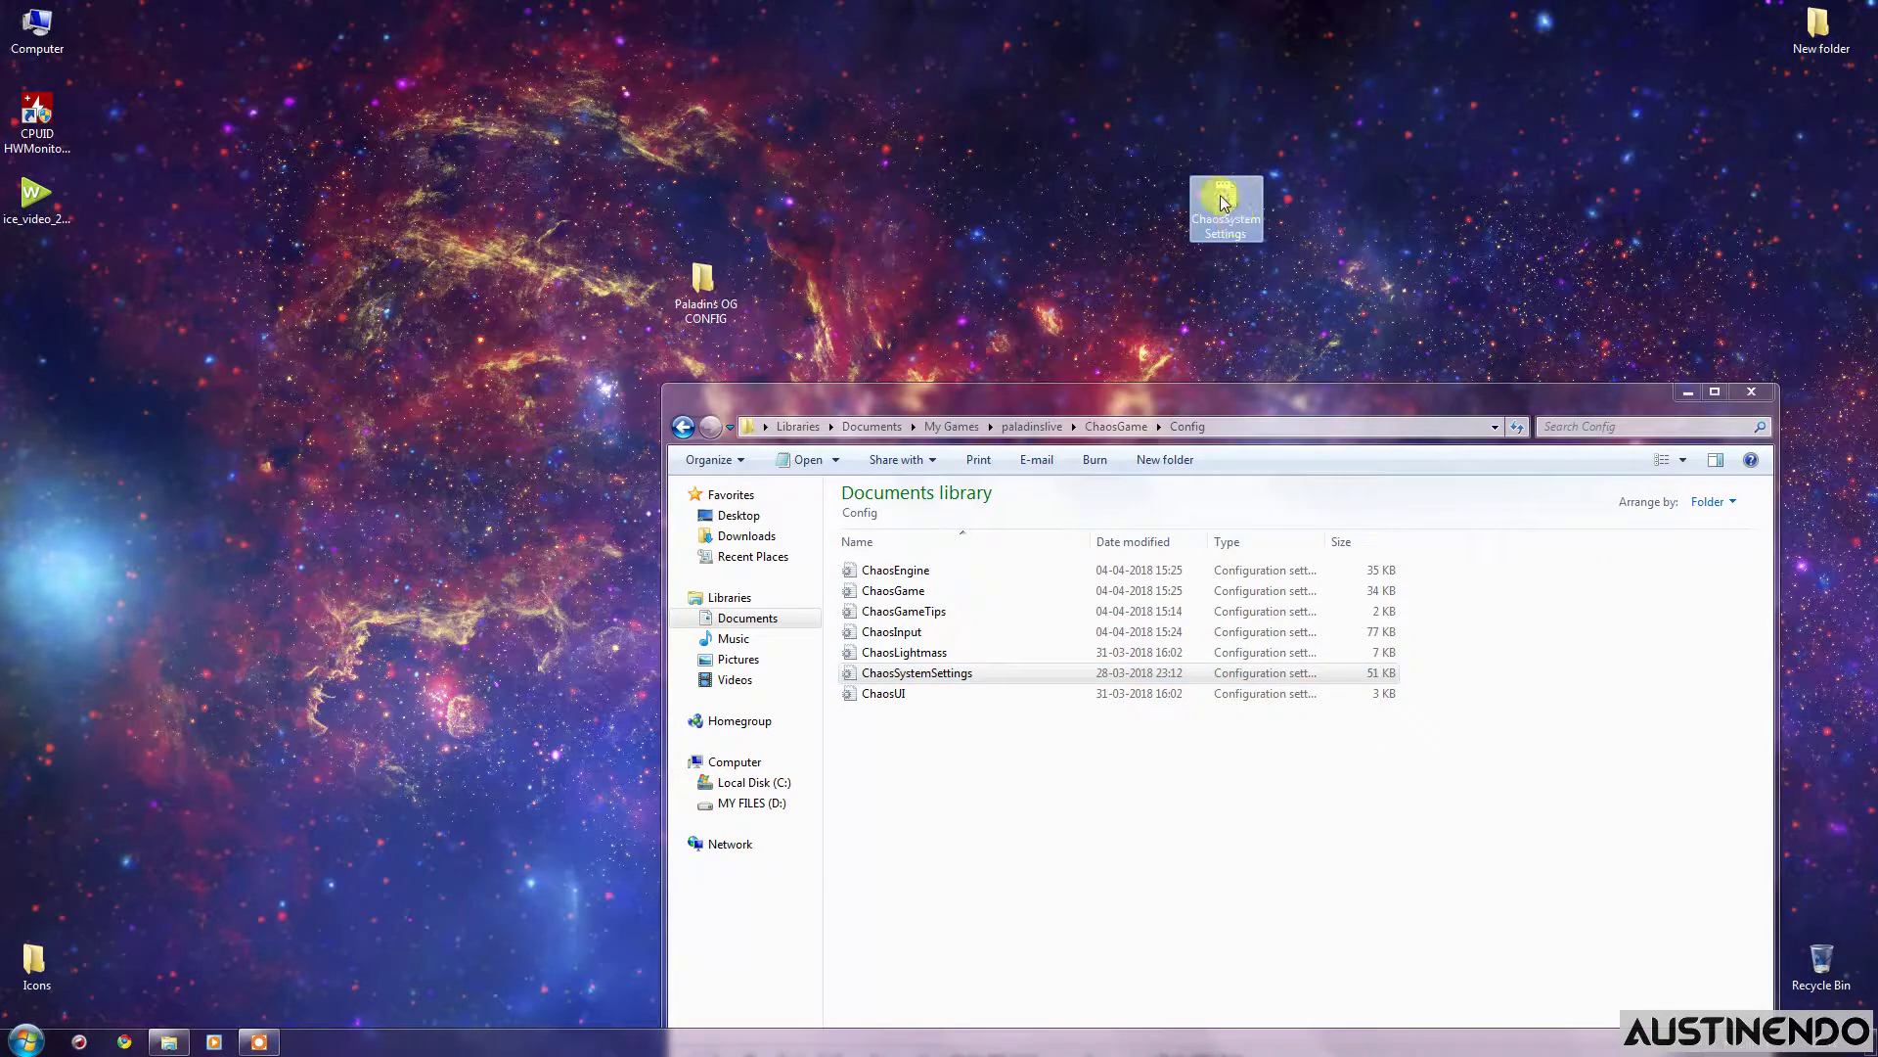
Move the desktop ChaosSystemSettings into Config, replacing the existing file, and close the Explorer window.
{"action": "left_click_drag", "start_coordinate": [1213, 202], "coordinate": [1576, 666]}
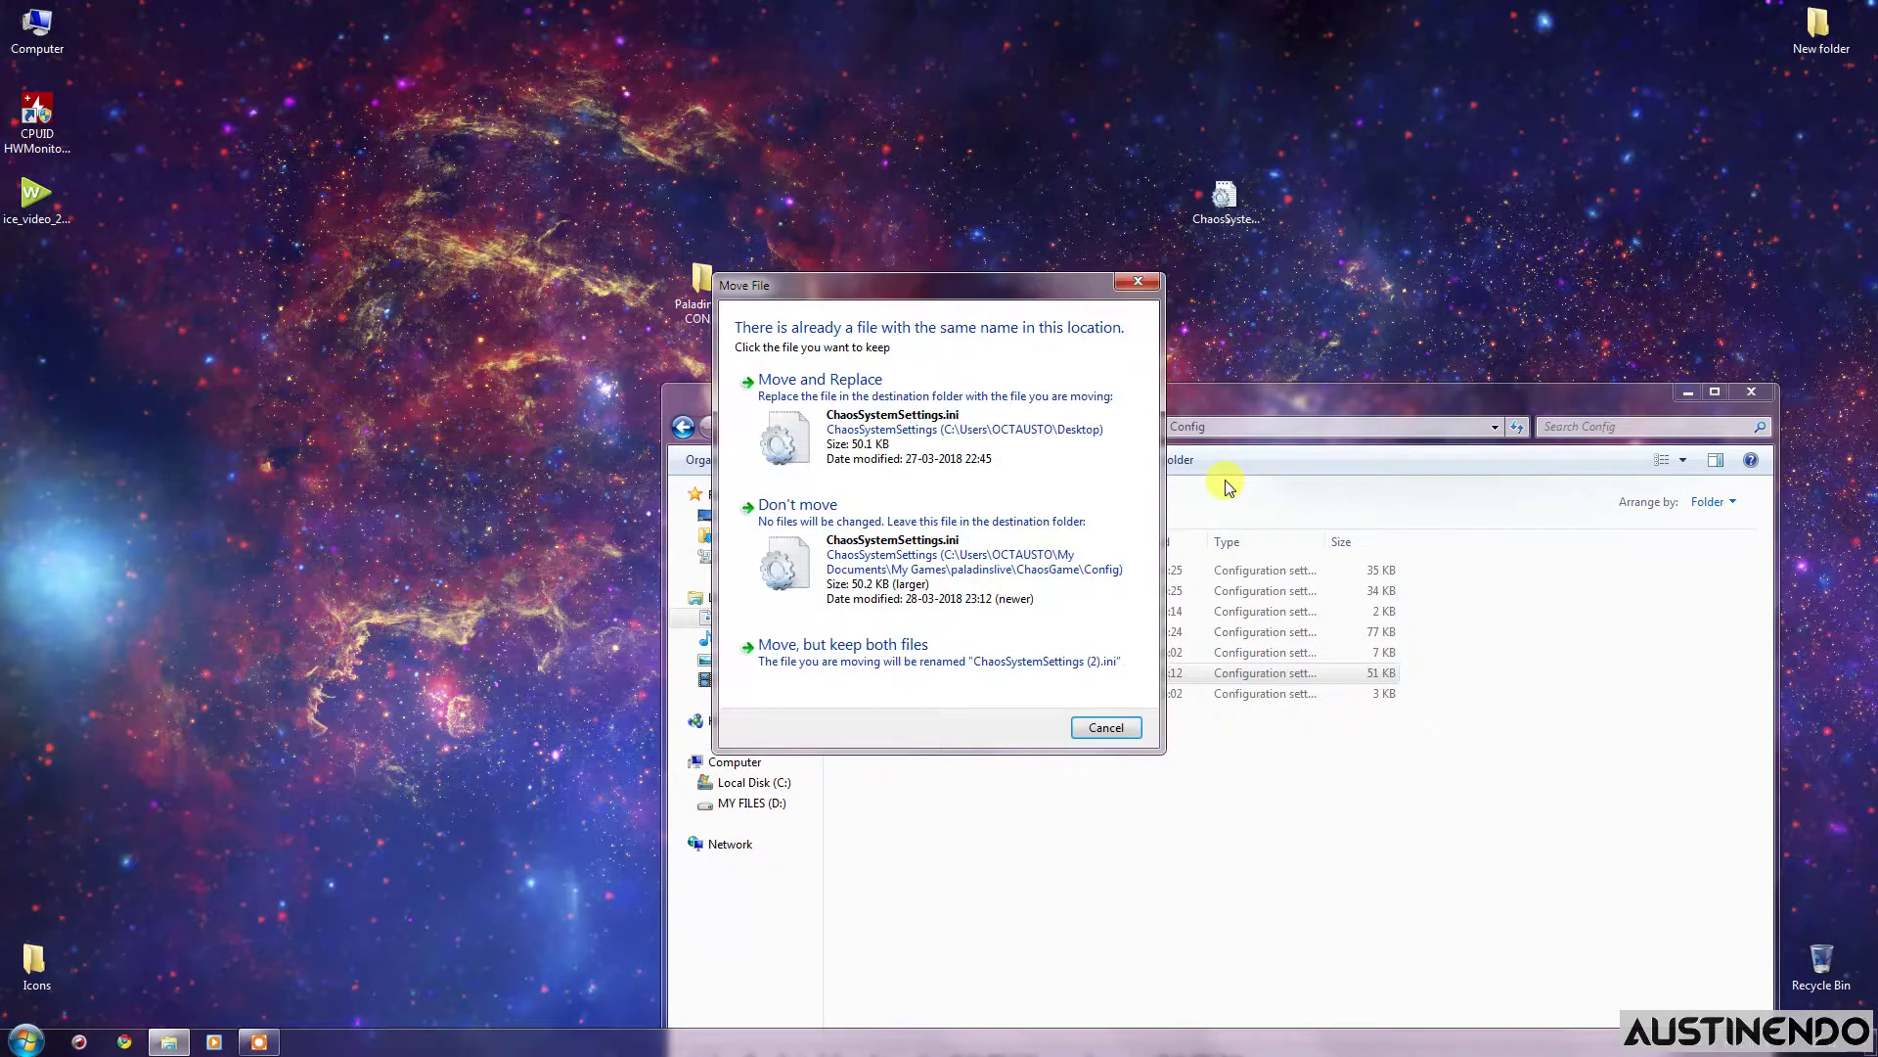
{"action": "left_click", "coordinate": [871, 420]}
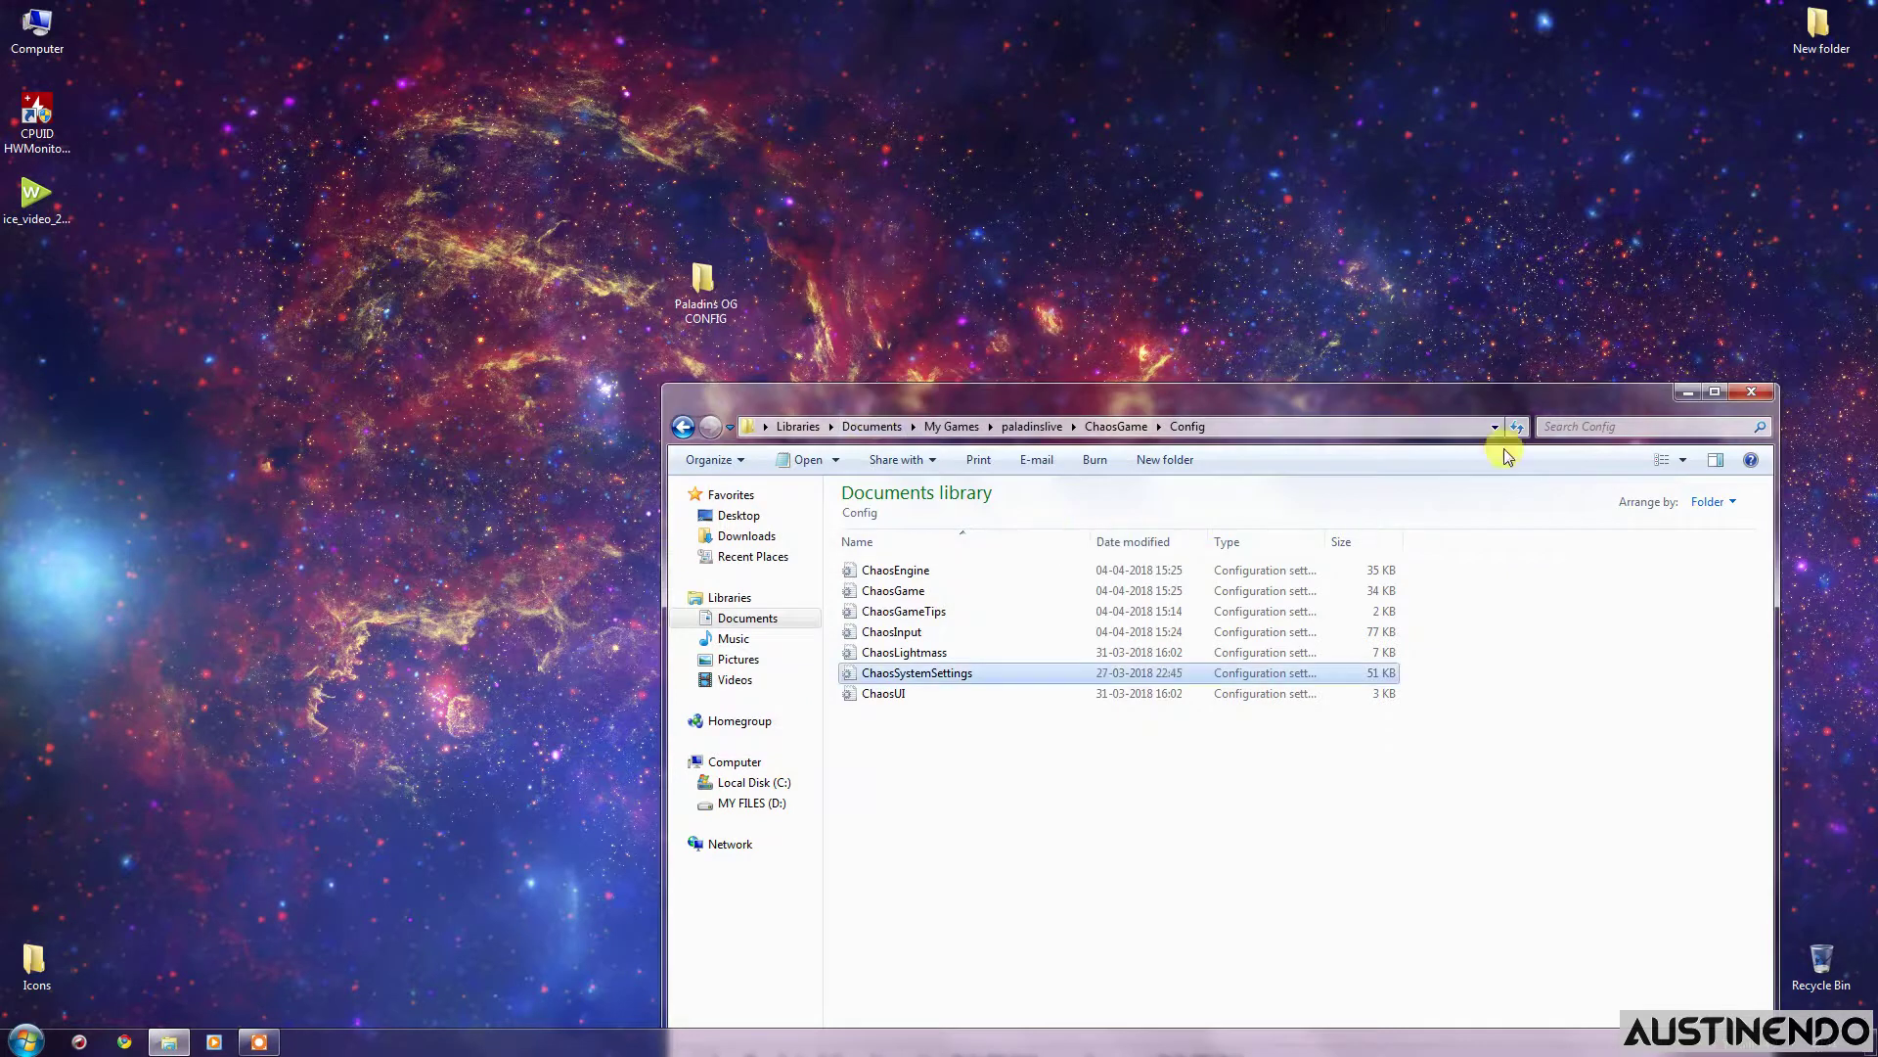
{"action": "left_click", "coordinate": [1757, 391]}
{"action": "right_click", "coordinate": [752, 450]}
{"action": "left_click", "coordinate": [823, 503]}
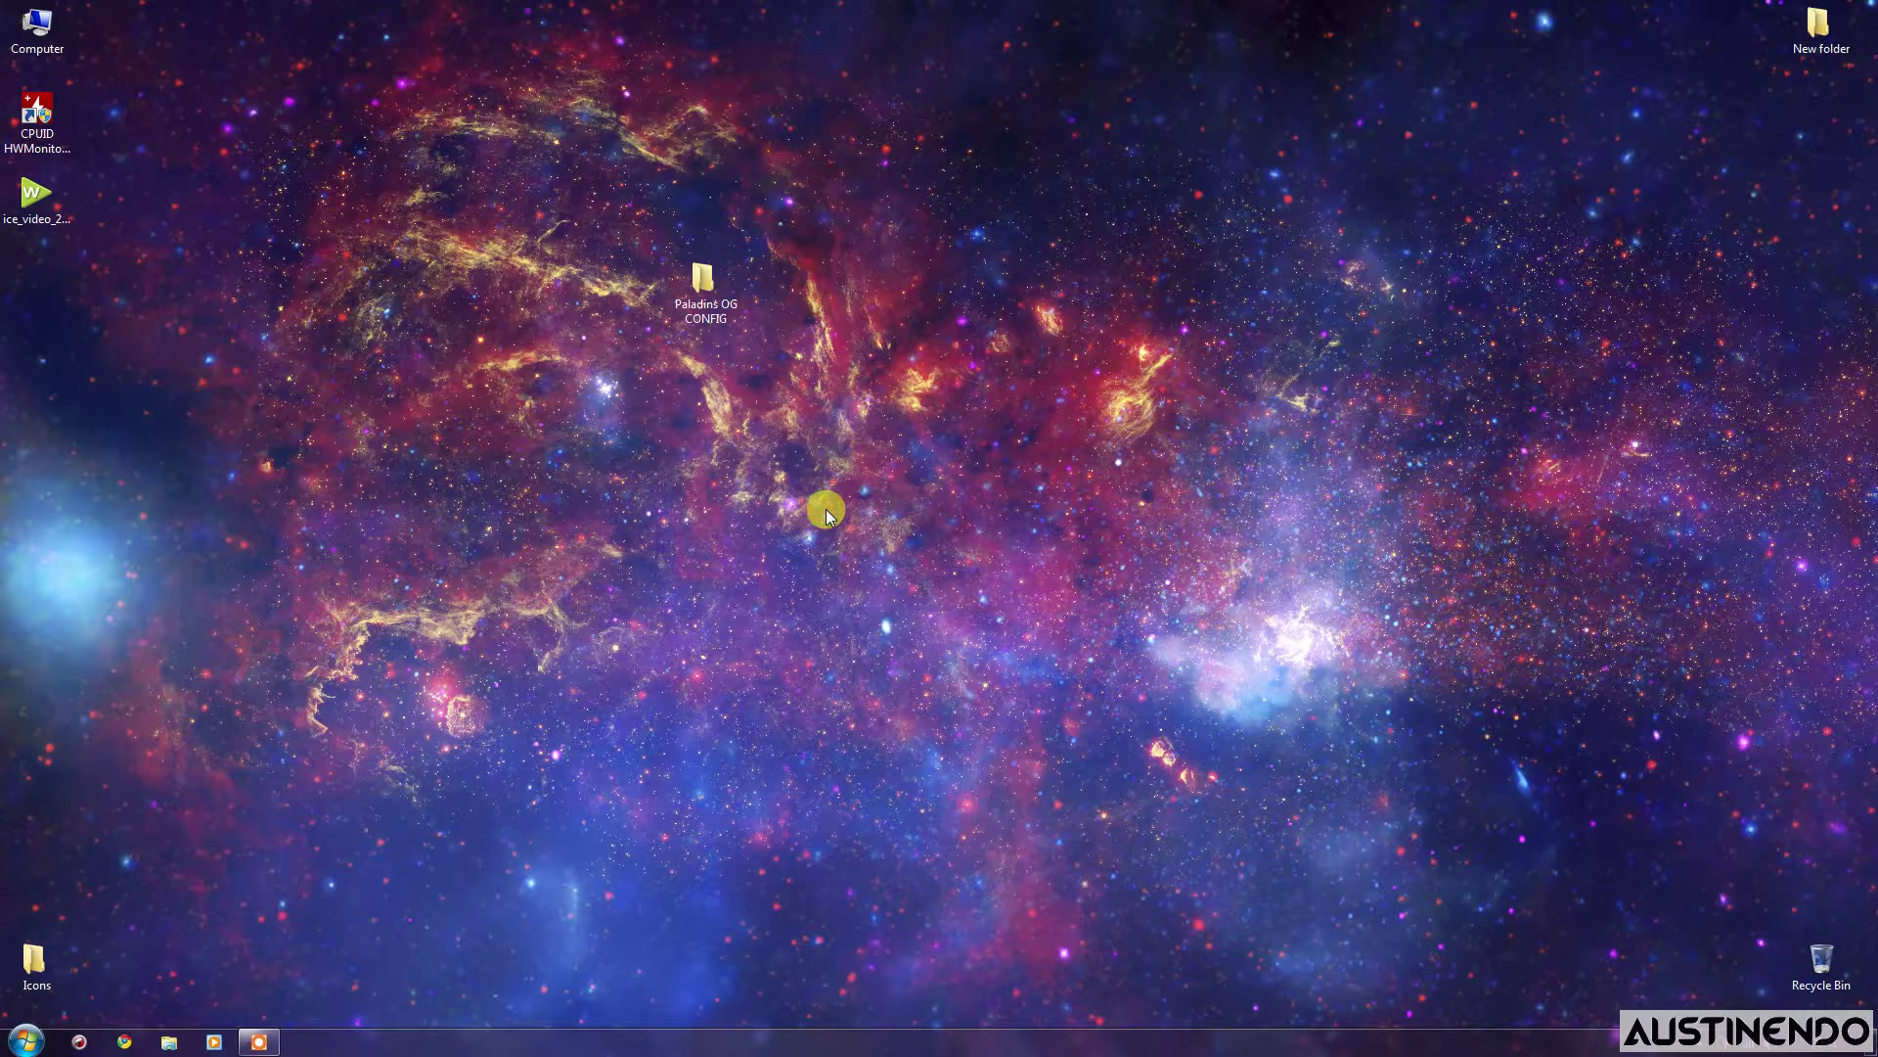